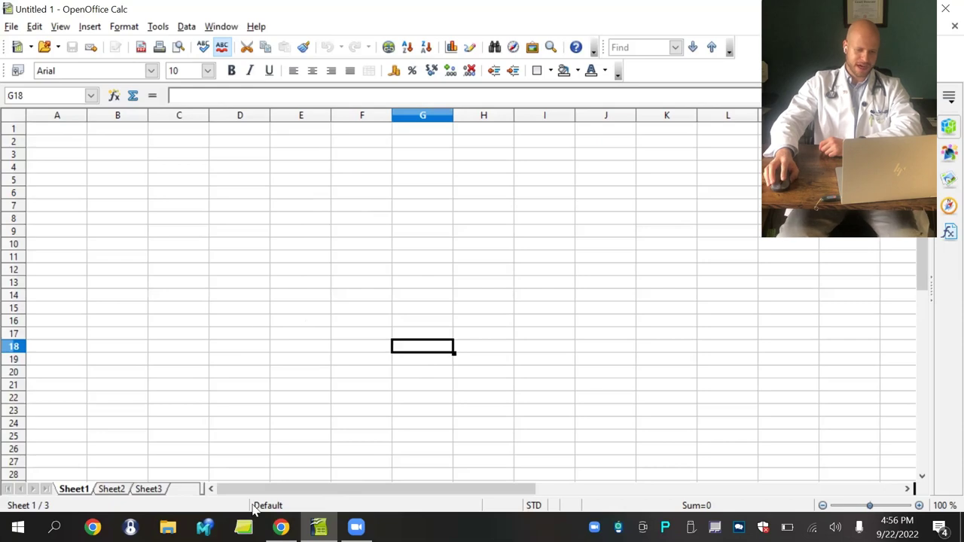
Switch to the Weatherby physician salary report showing $260,000 primary care pay in 2021.
key(alt+Tab)
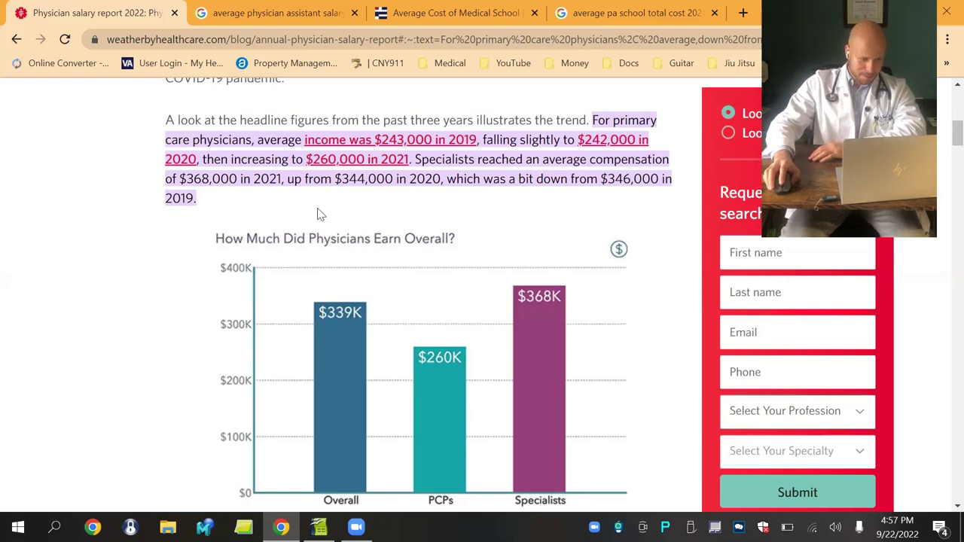
Bring up the Google results for average physician assistant salary 2021, citing a $115,000 median.
click(289, 10)
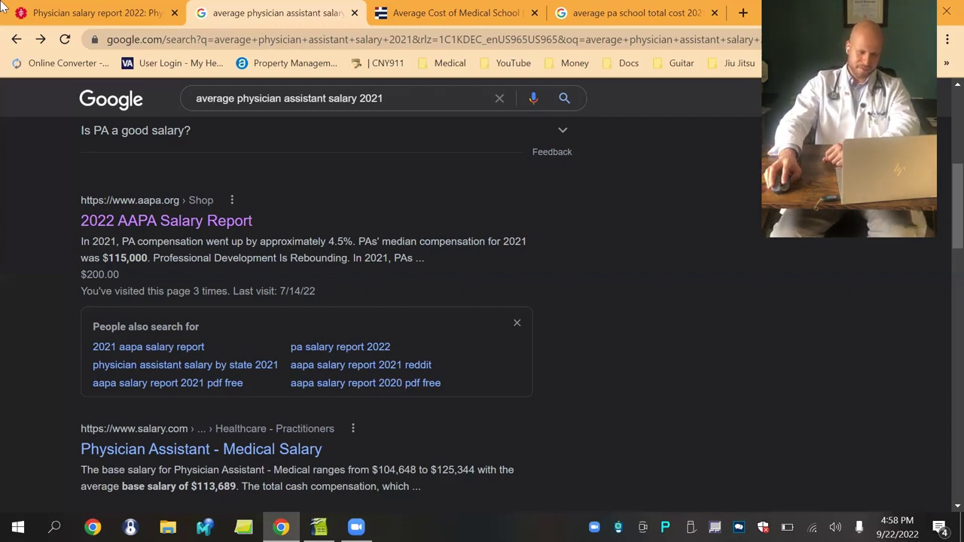
Head B2 and C2 with PA and MD, and enter 115000 as the PA salary in B3.
click(318, 527)
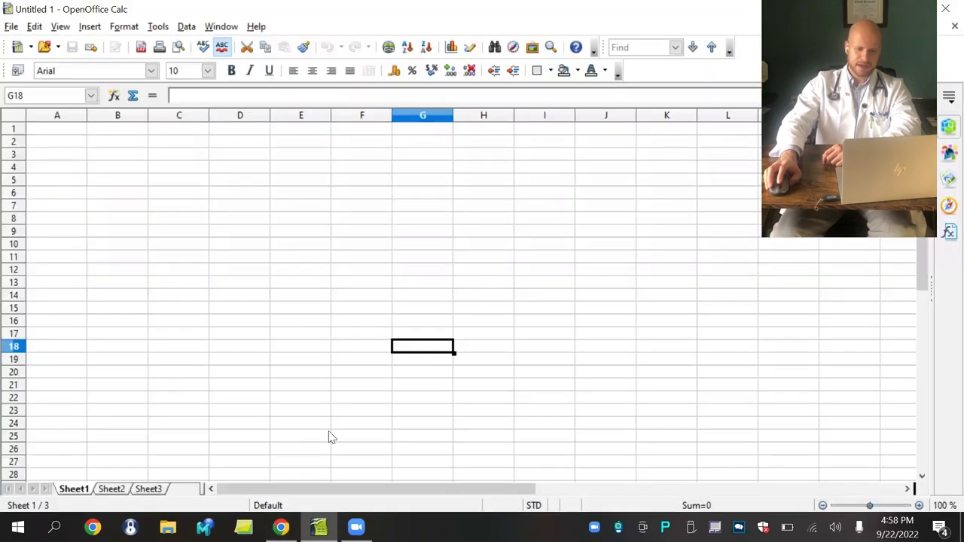
click(116, 144)
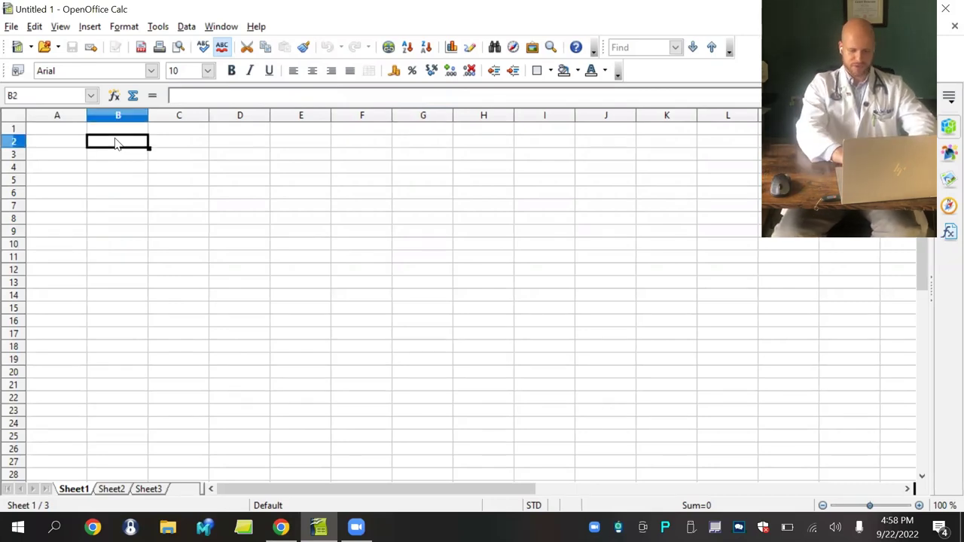
text(PA)
key(Tab)
text(MD)
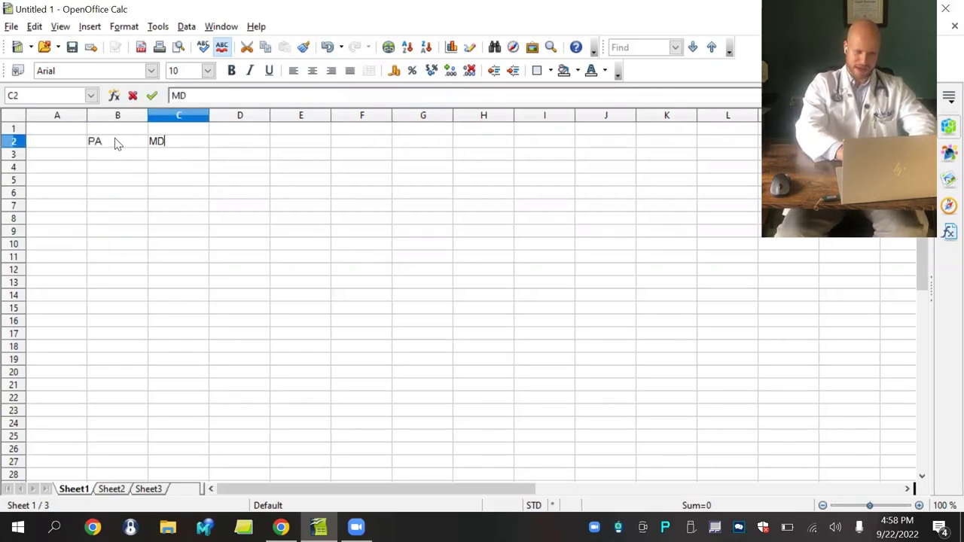
key(Return)
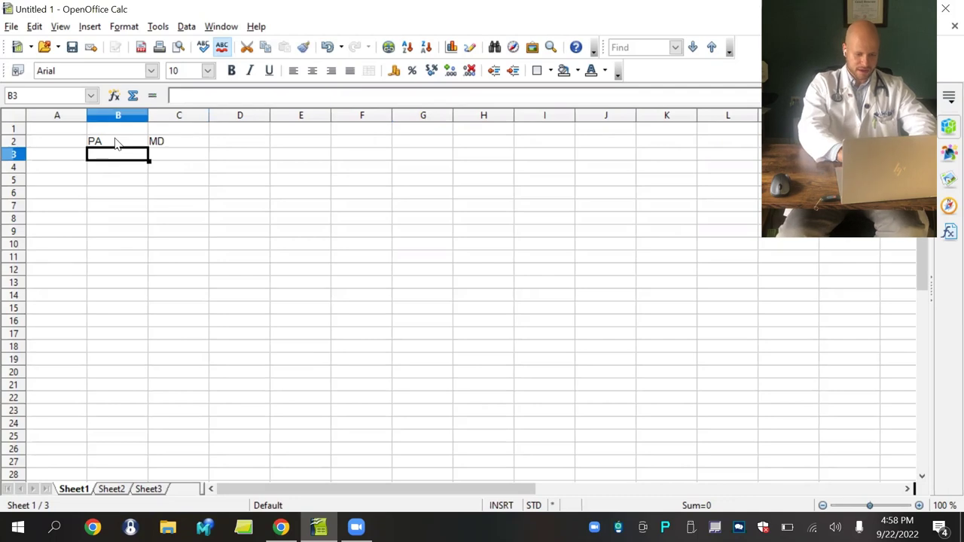
text(115000)
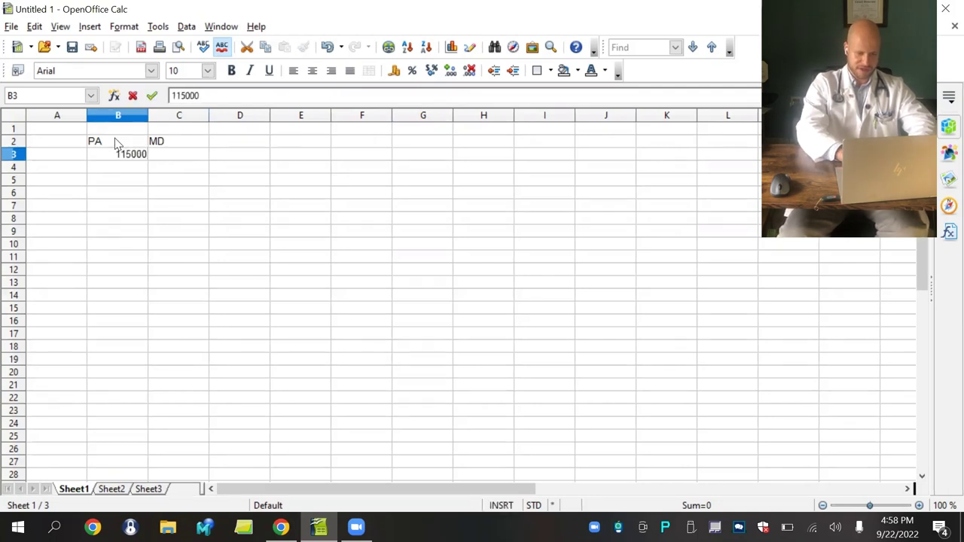
click(280, 527)
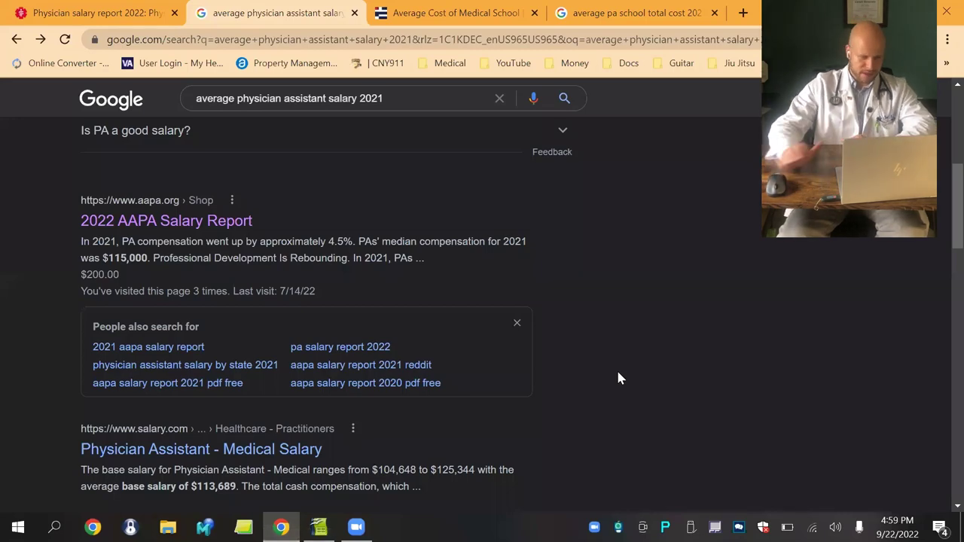
Reopen the physician salary report to check the $260,000 primary care figure.
click(101, 7)
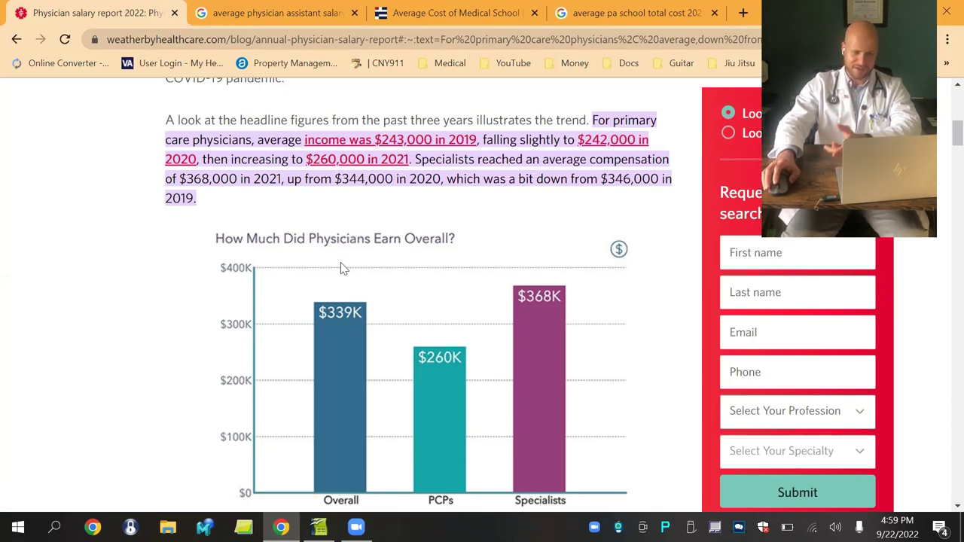
Enter 260000 as the MD salary in C3, then show the average medical school cost page.
click(318, 527)
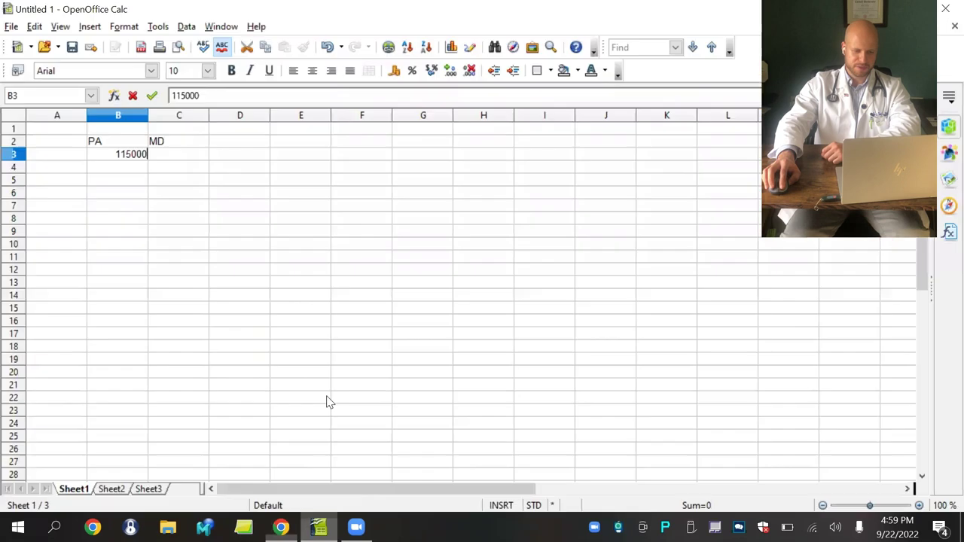
click(190, 158)
text(26)
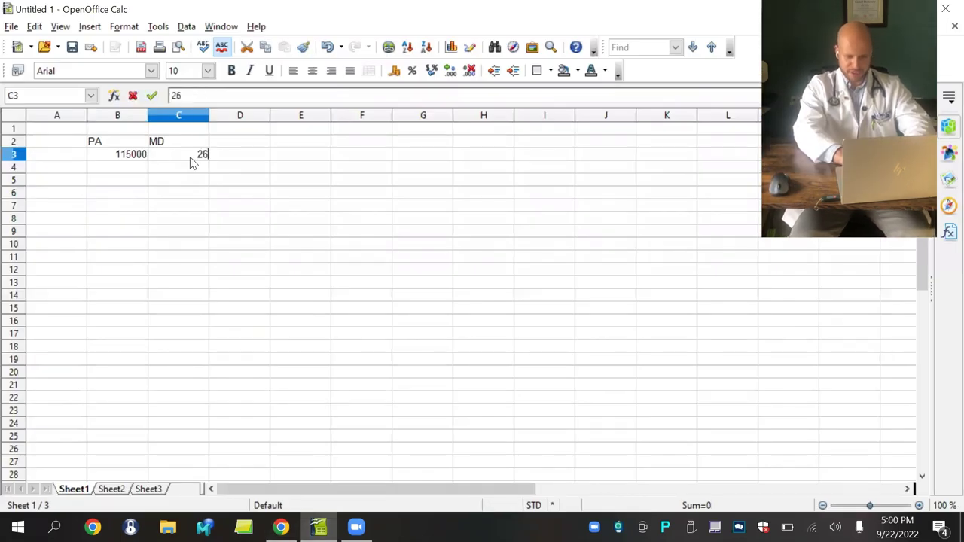
text(0000)
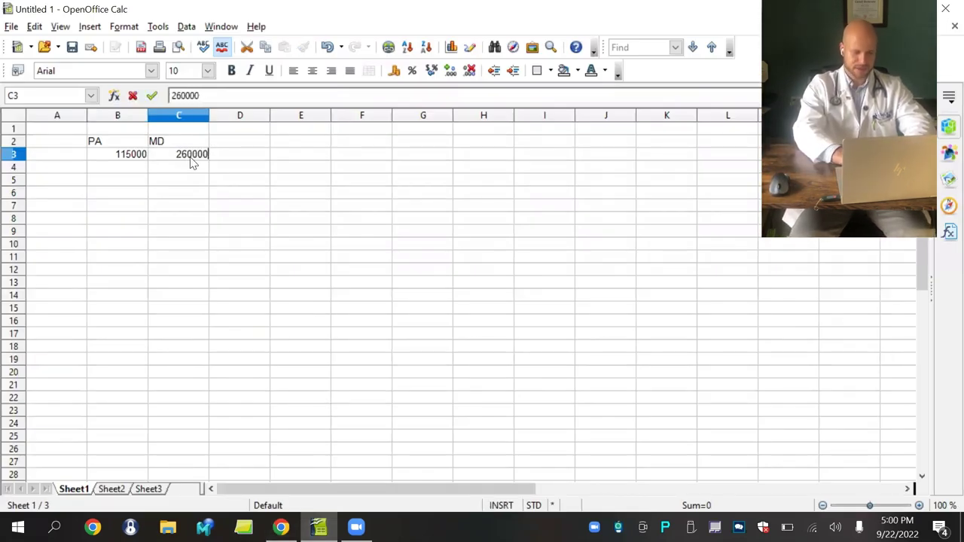
click(244, 241)
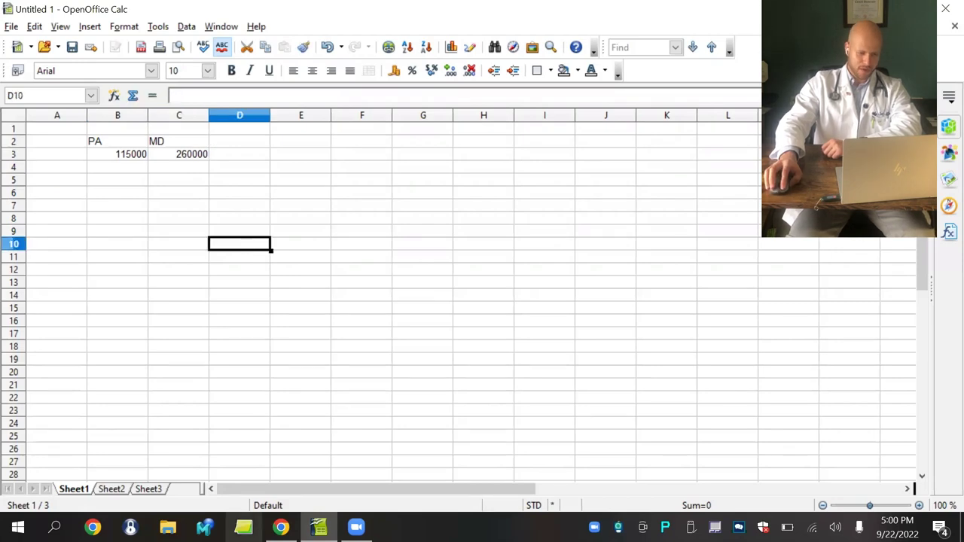
click(280, 527)
click(420, 26)
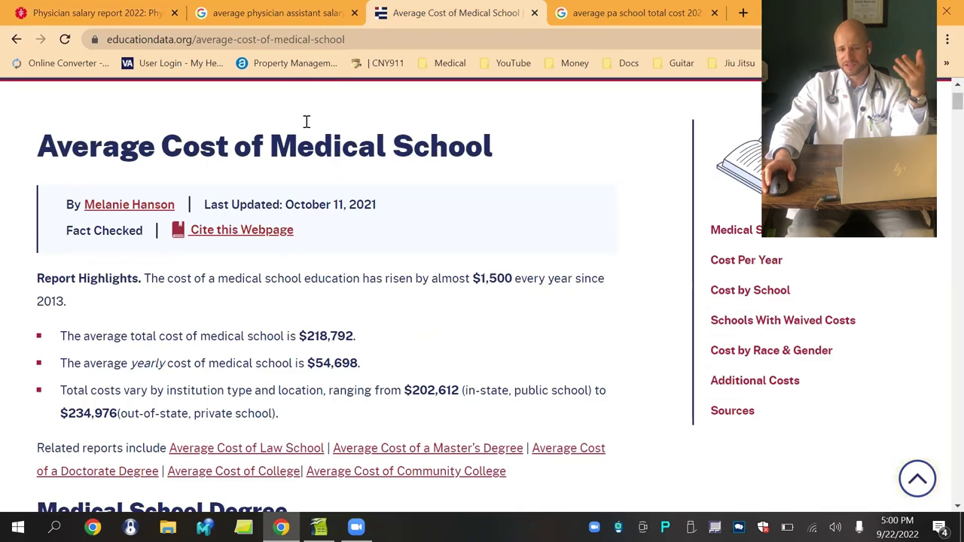
Show the average PA school total cost results and move that tab before the medical school tab.
click(658, 8)
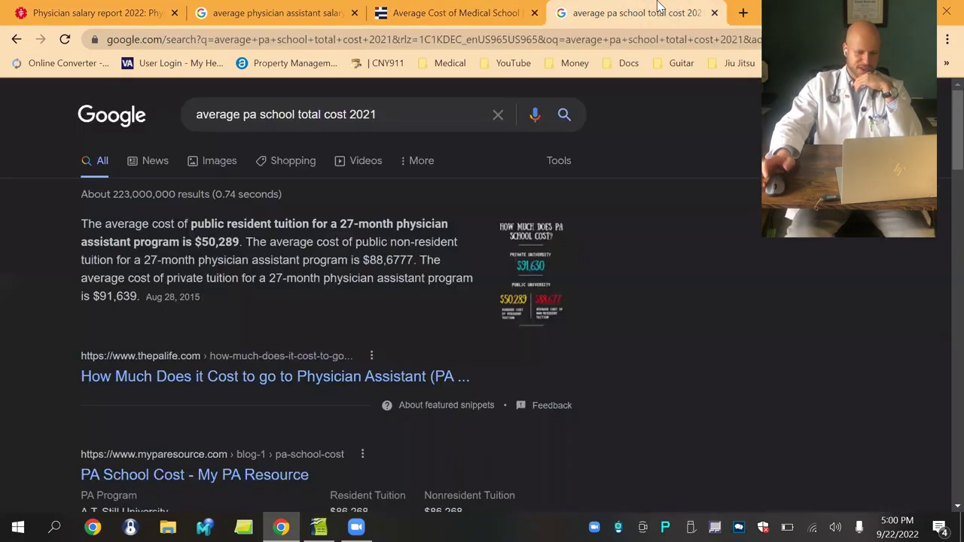
drag(646, 7, 546, 22)
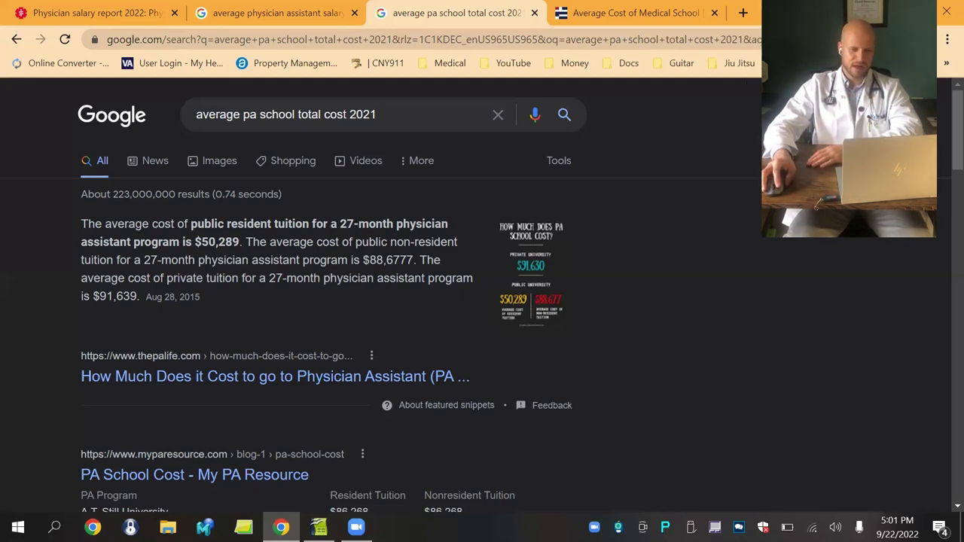
Enter 80000 as the PA training cost in cell B4.
key(super+Down)
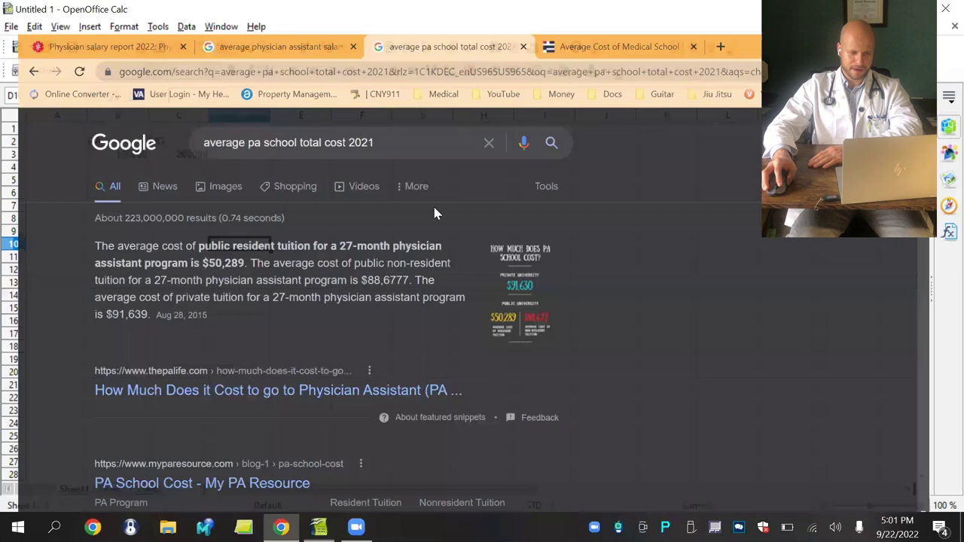
key(super+Down)
click(125, 172)
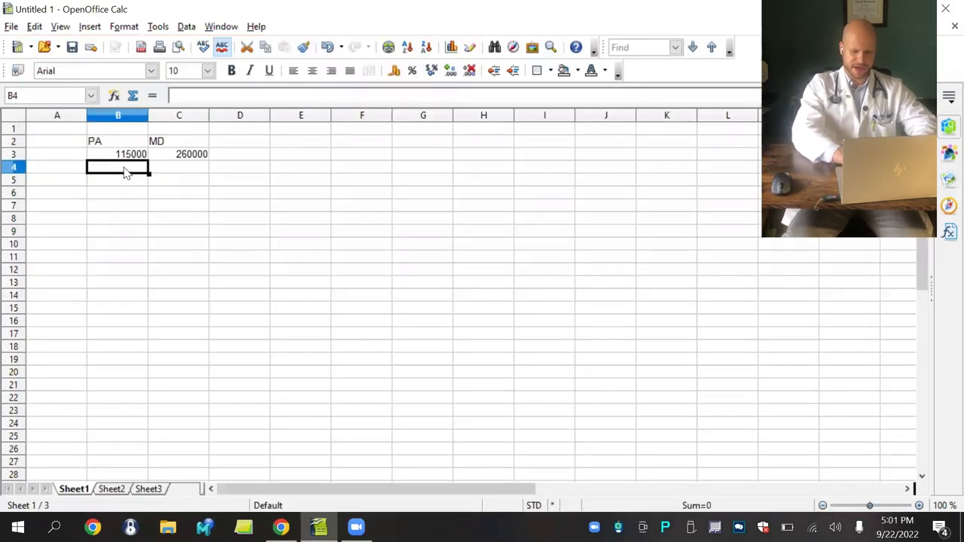
text(80000)
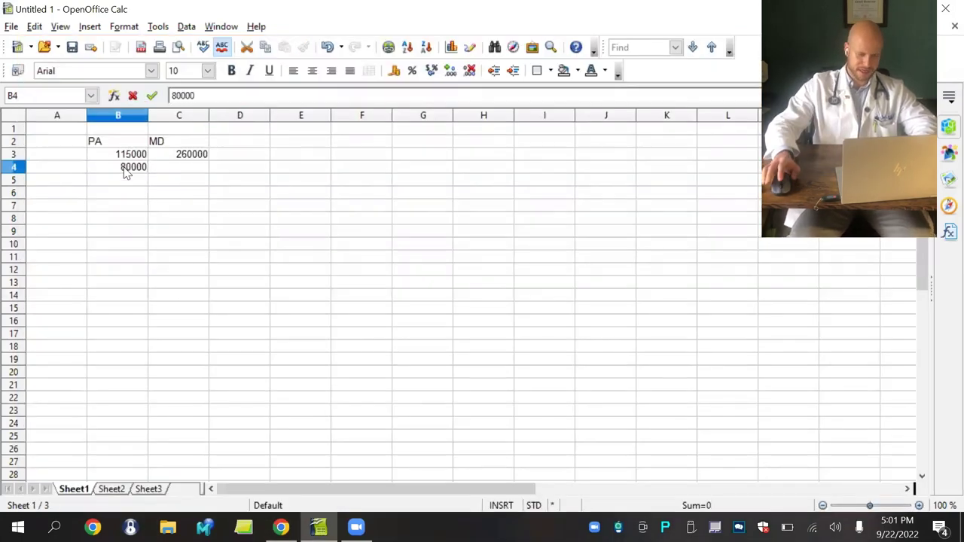
Review the medical school cost page listing $202,612 to $234,976 totals.
click(281, 527)
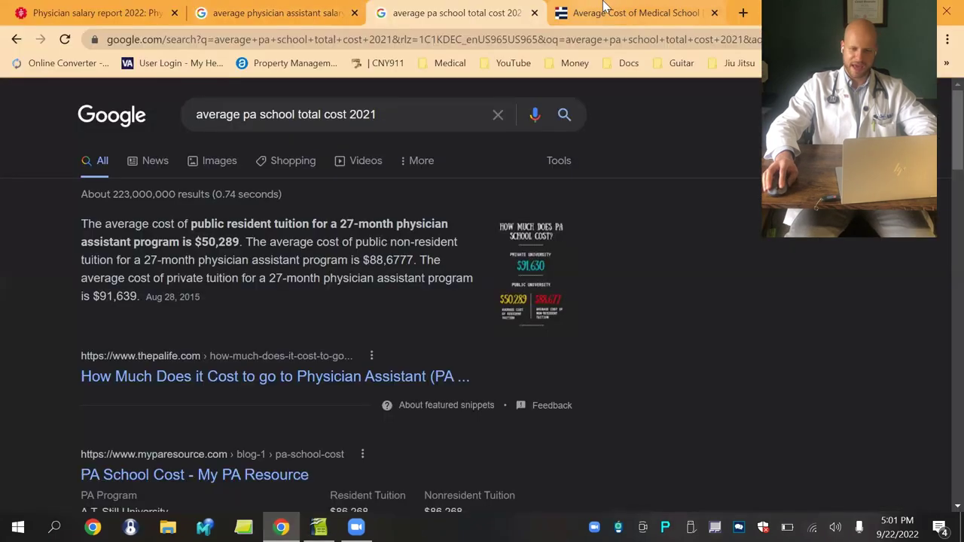
click(629, 12)
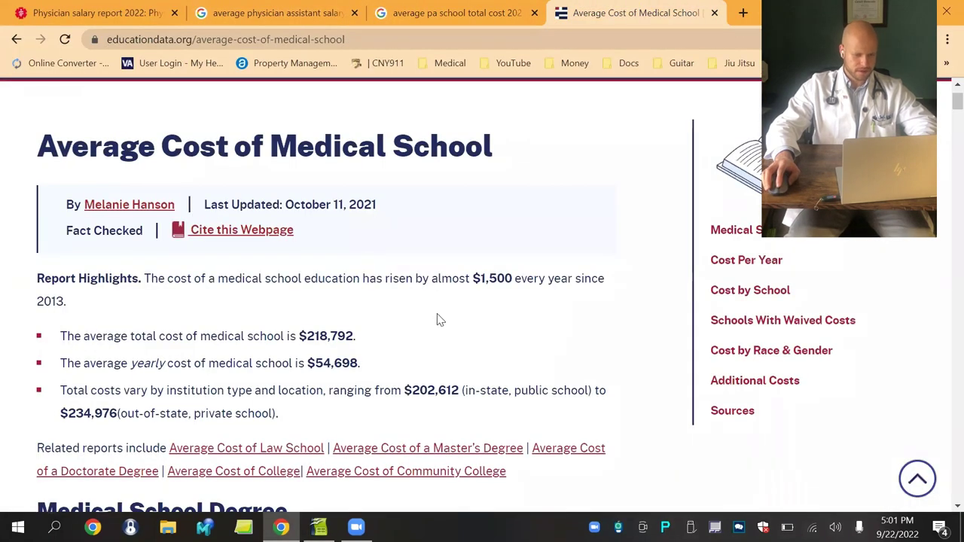
scroll(441, 320, down, 1)
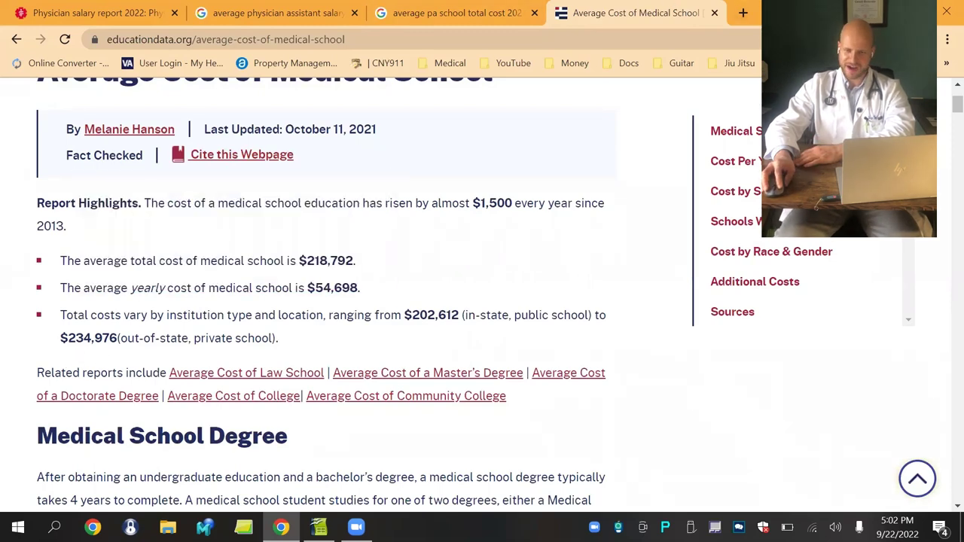
Enter 235000 as the MD training cost and label rows 'annual salary' and 'cost of training'.
click(875, 12)
click(202, 169)
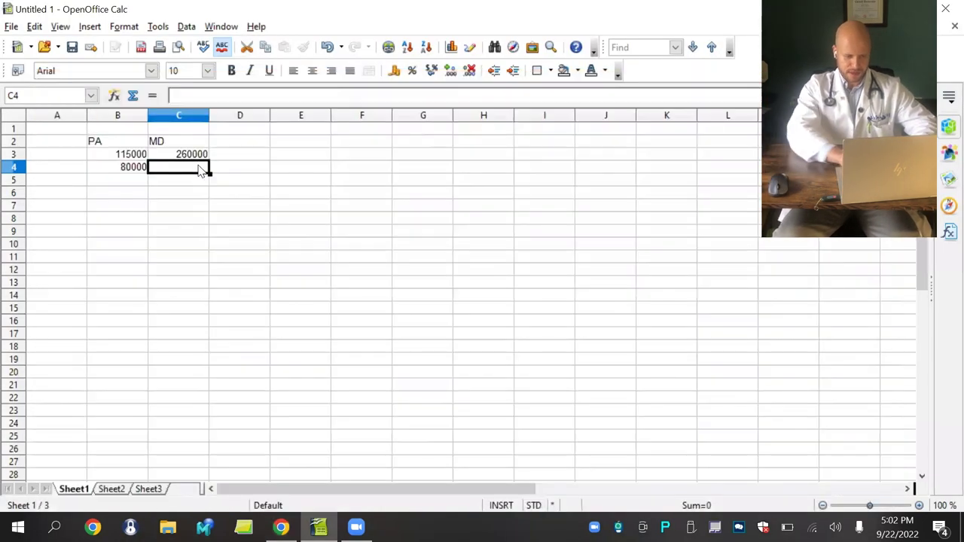
text(235000)
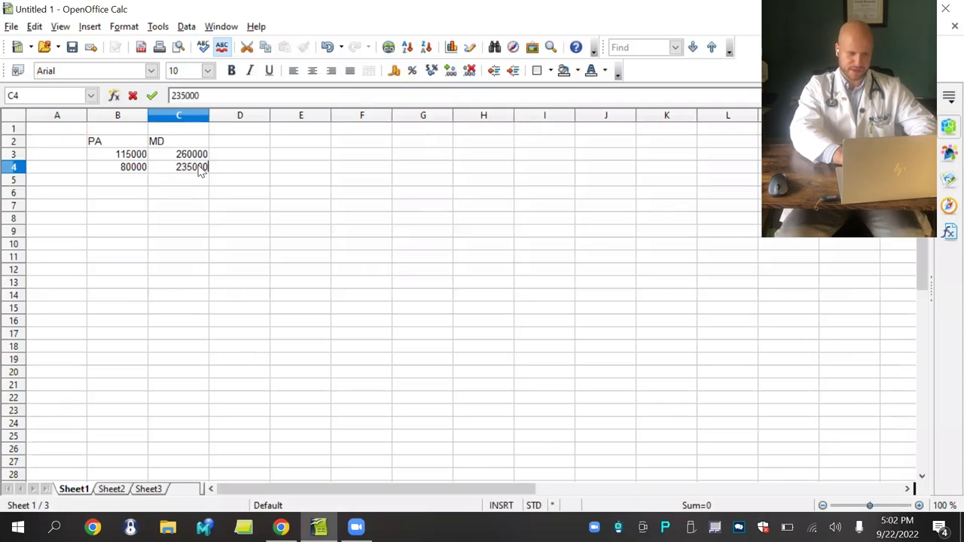
click(56, 156)
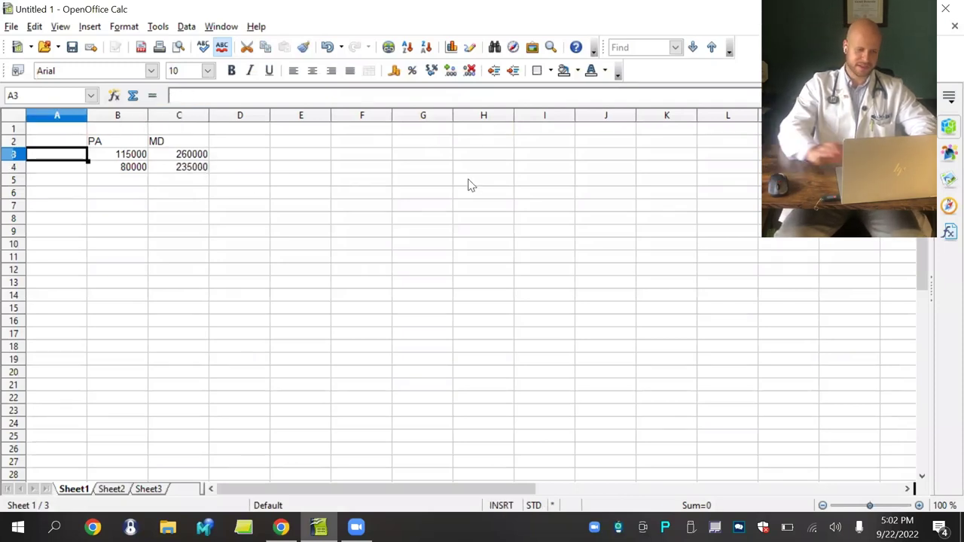
text(annual salary)
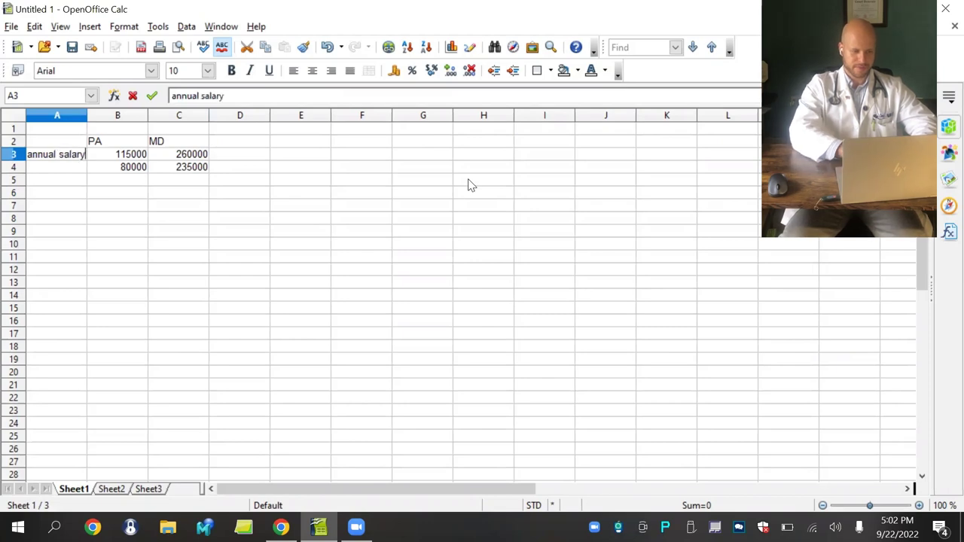
key(Return)
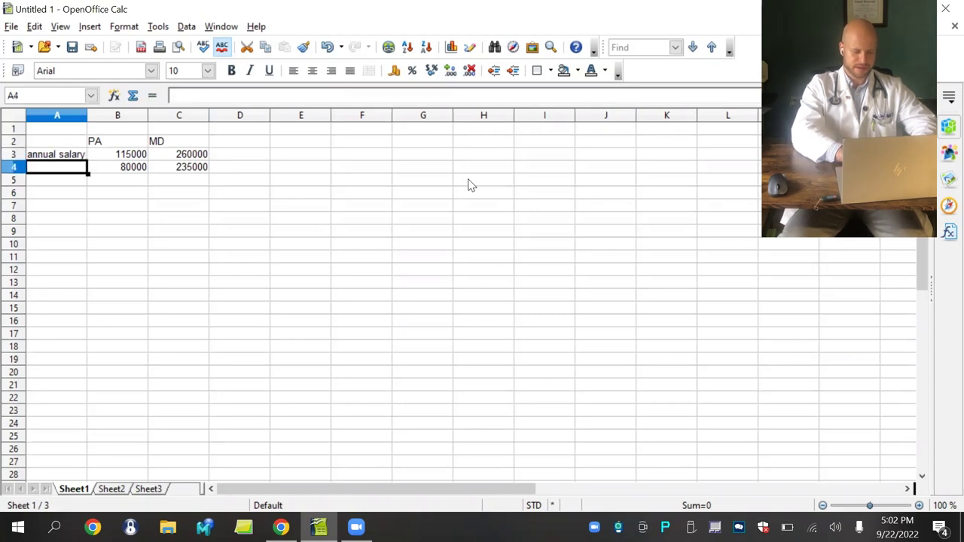
text(cost of training)
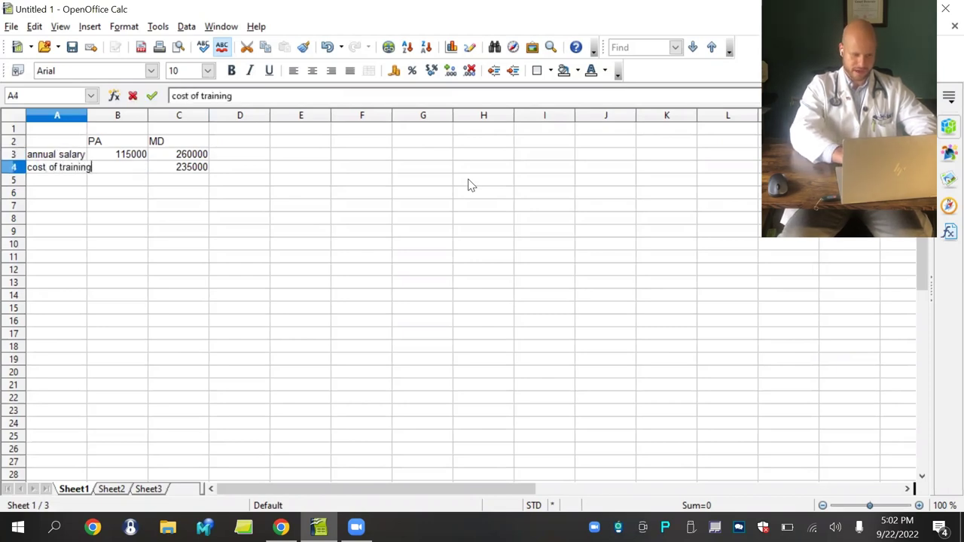
Widen column A to fit the labels and bold the PA and MD headers.
click(82, 115)
drag(86, 115, 96, 115)
click(145, 210)
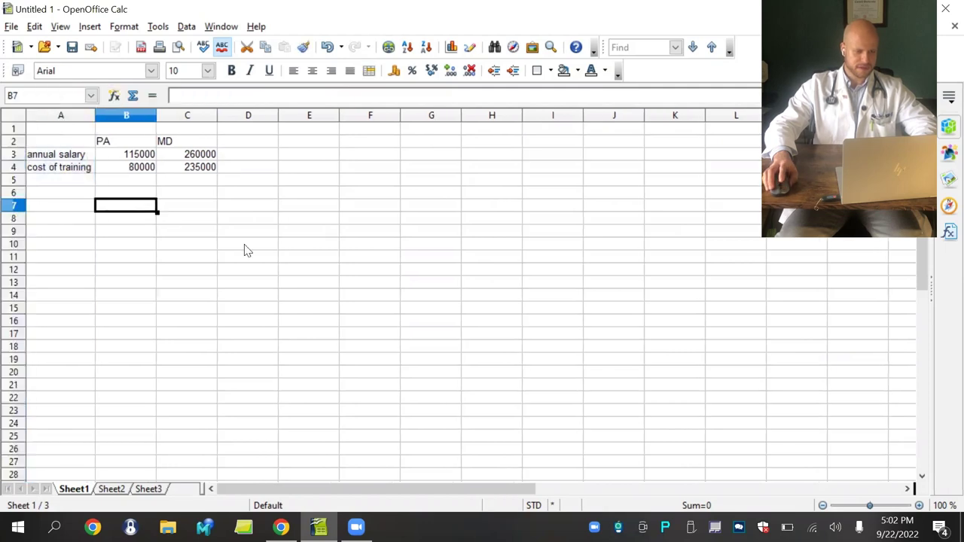
drag(137, 142, 180, 148)
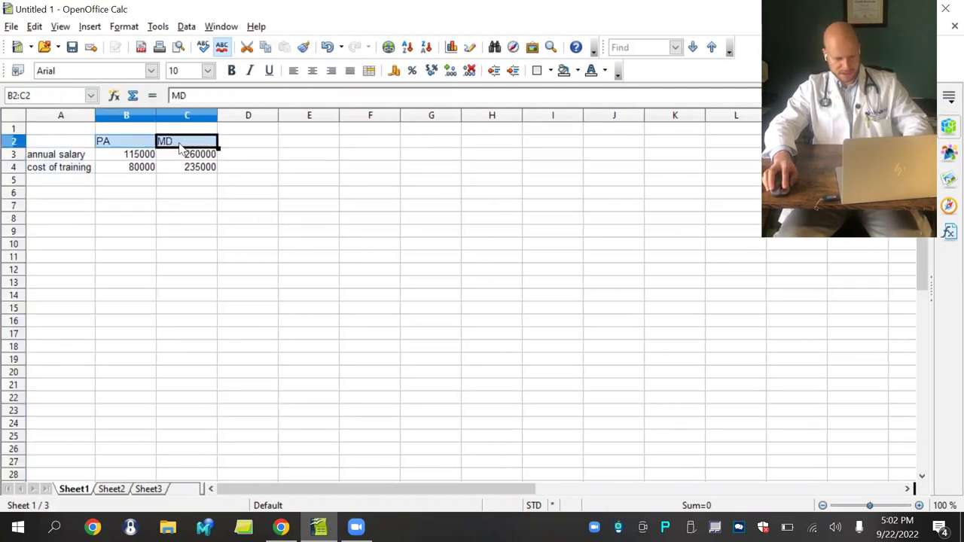
key(ctrl+b)
click(203, 223)
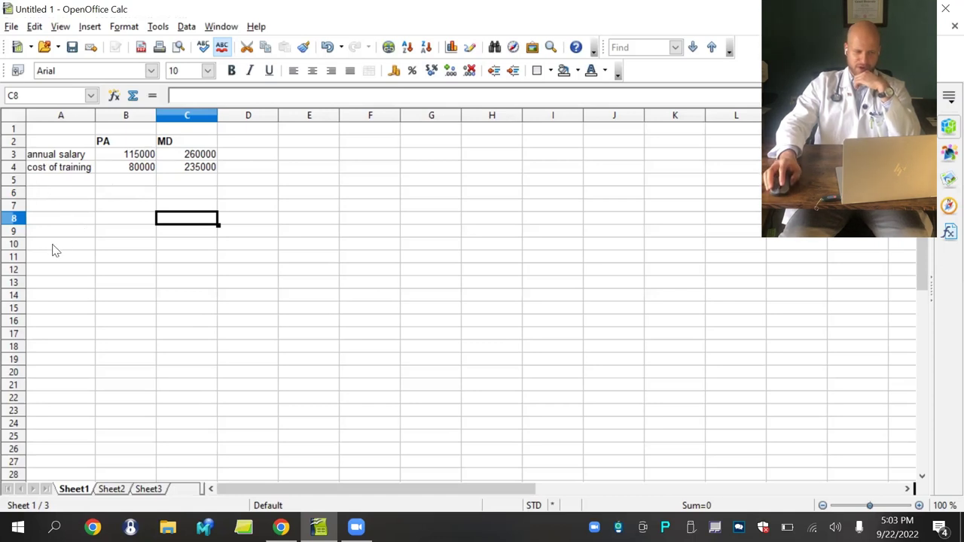
Add a 'length of training' label in A5 with 3 for PA, widening column A to fit.
click(61, 182)
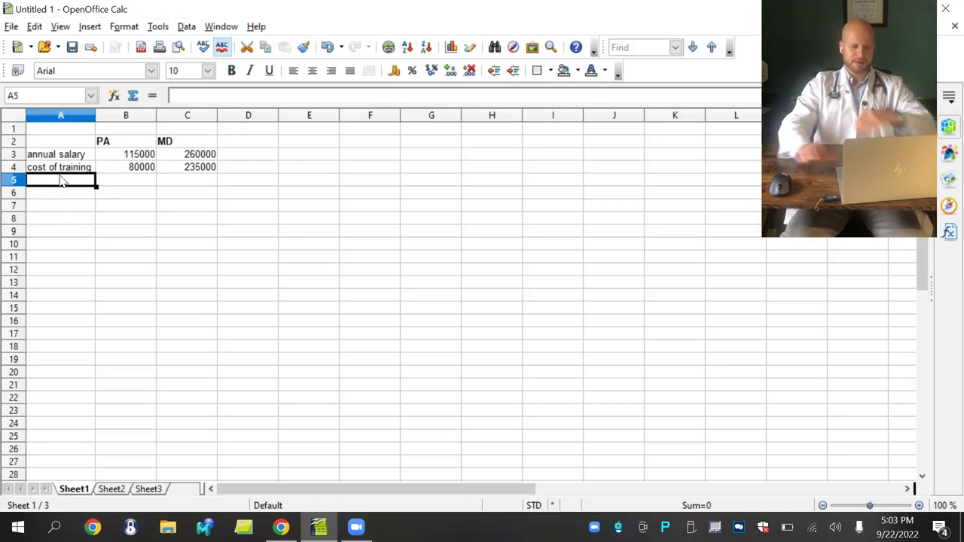
text(length of training)
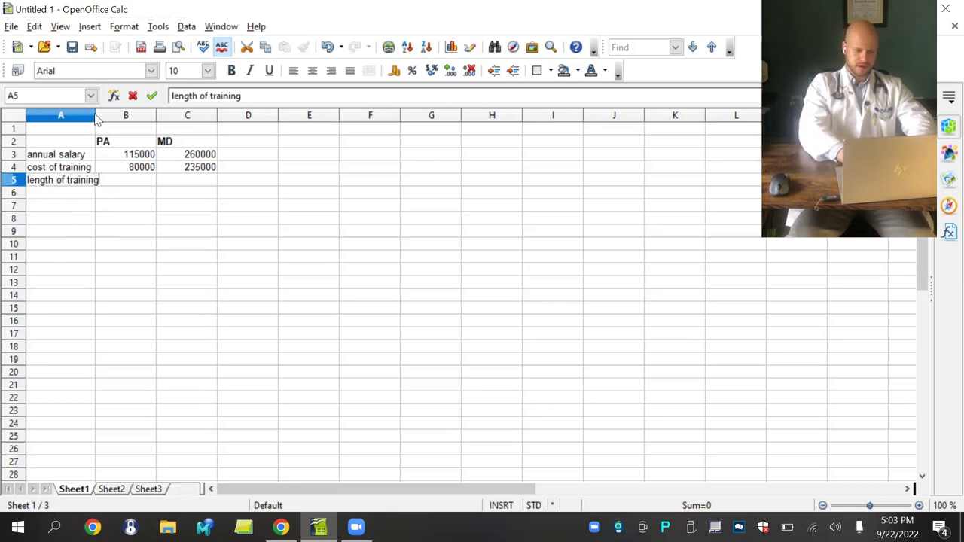
click(96, 120)
drag(95, 120, 110, 121)
click(168, 182)
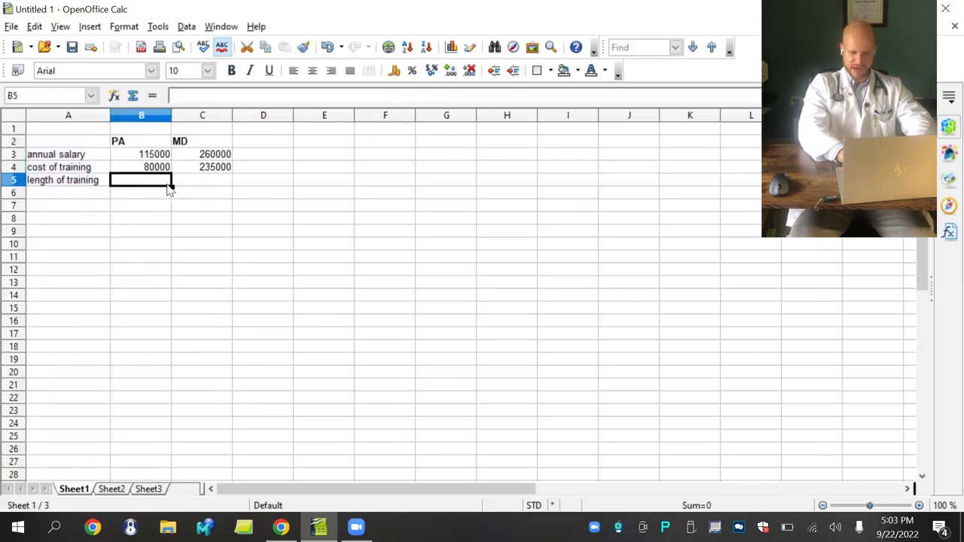
text(3)
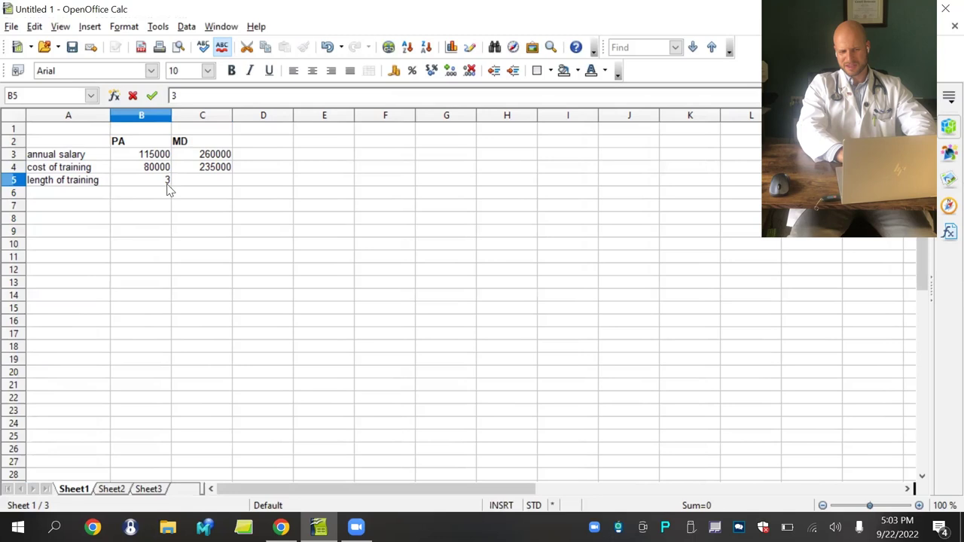
key(Return)
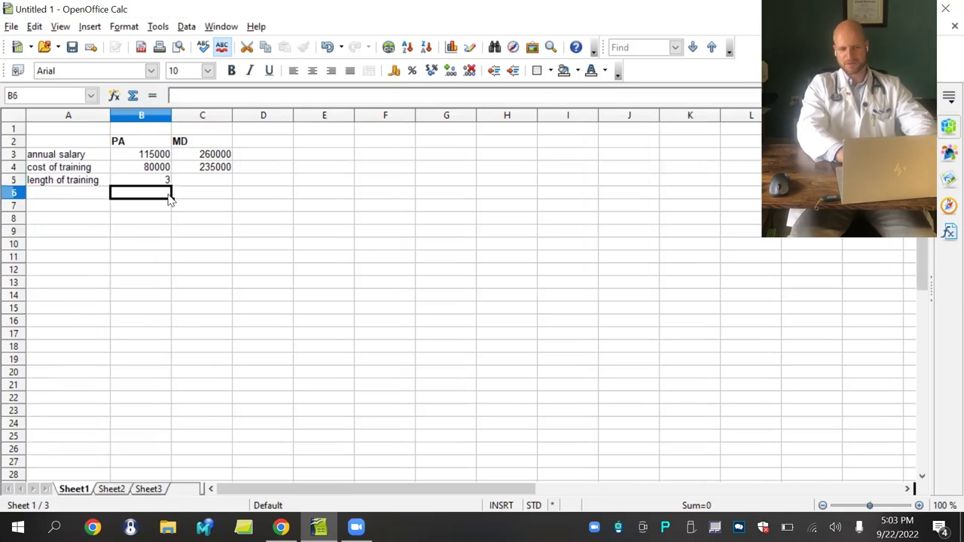
Enter 7 as the MD length of training in C5.
click(205, 181)
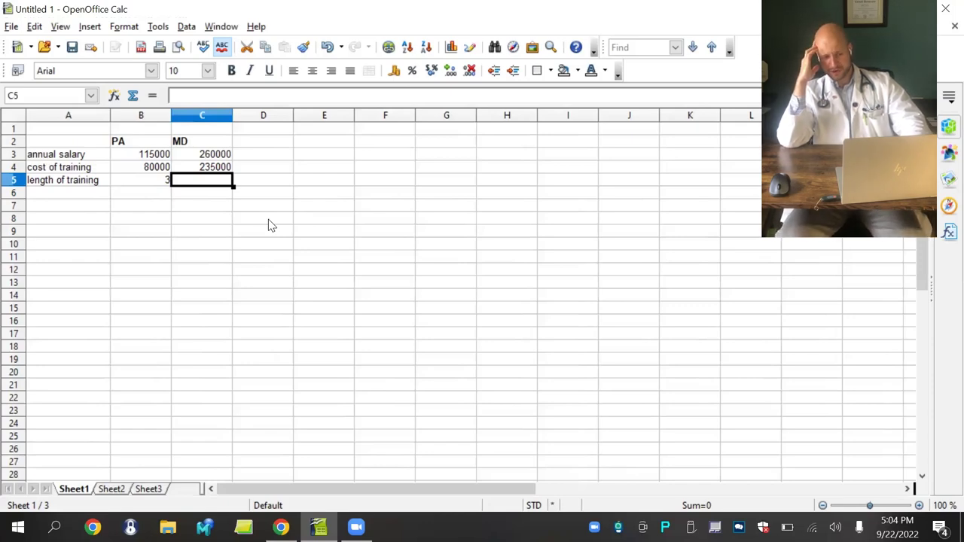
text(7)
key(Return)
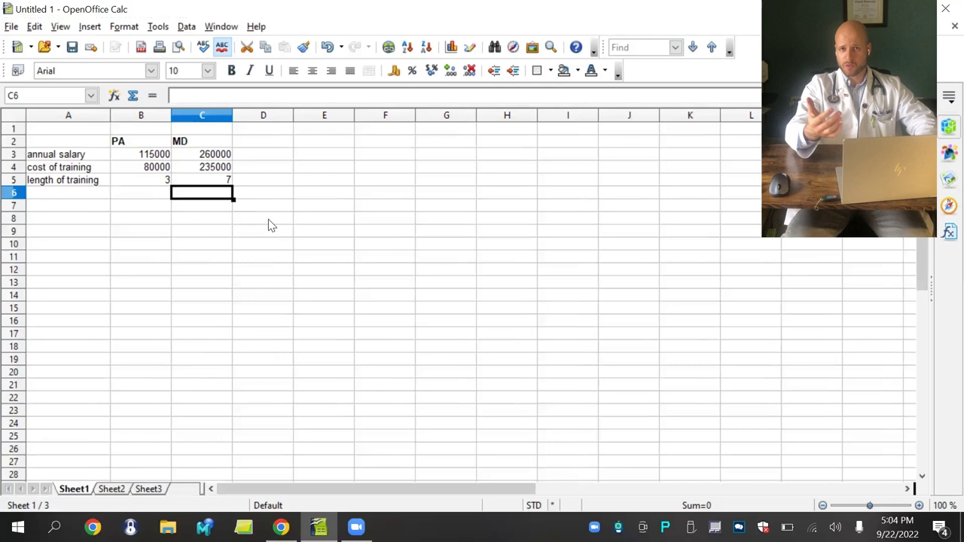
Save the sheet, then select the length of training row A5:C5 and clear it.
key(ctrl+s)
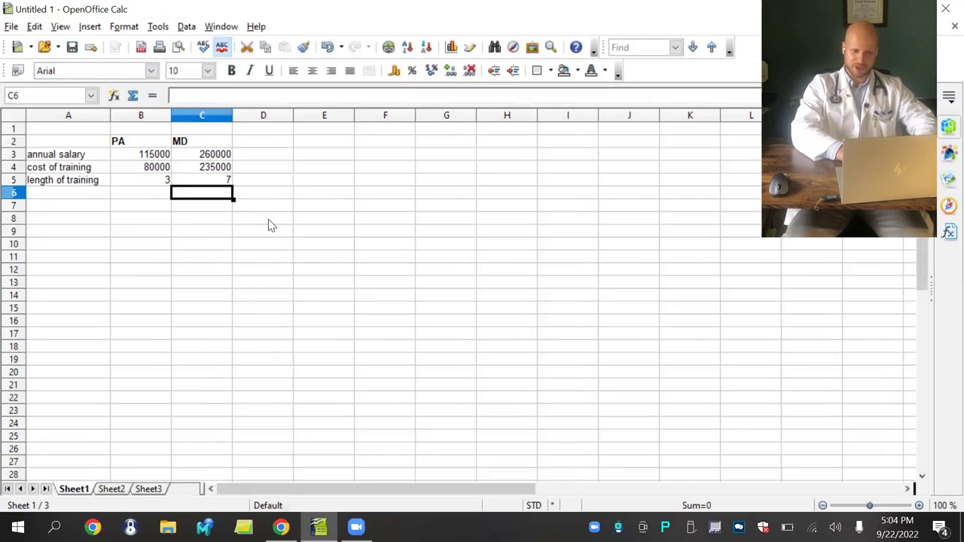
click(174, 211)
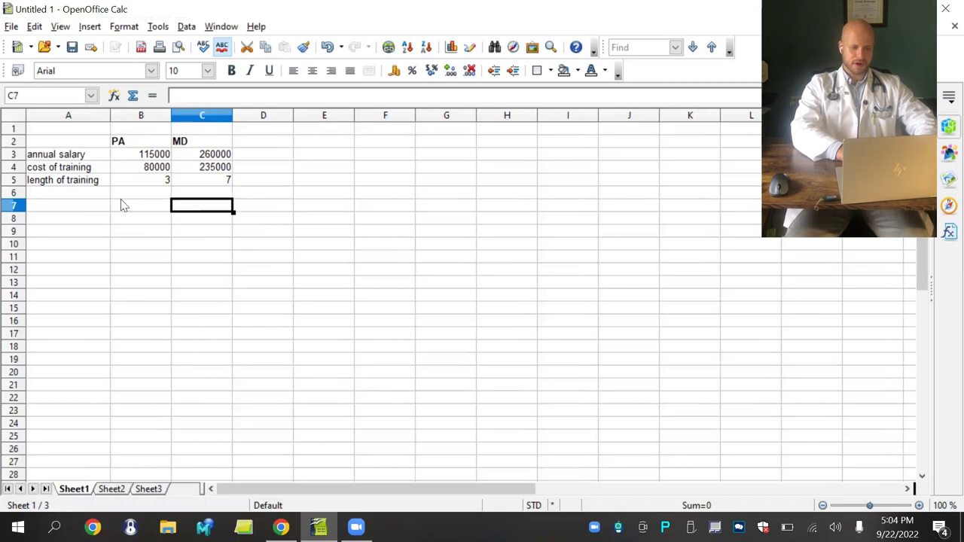
click(85, 210)
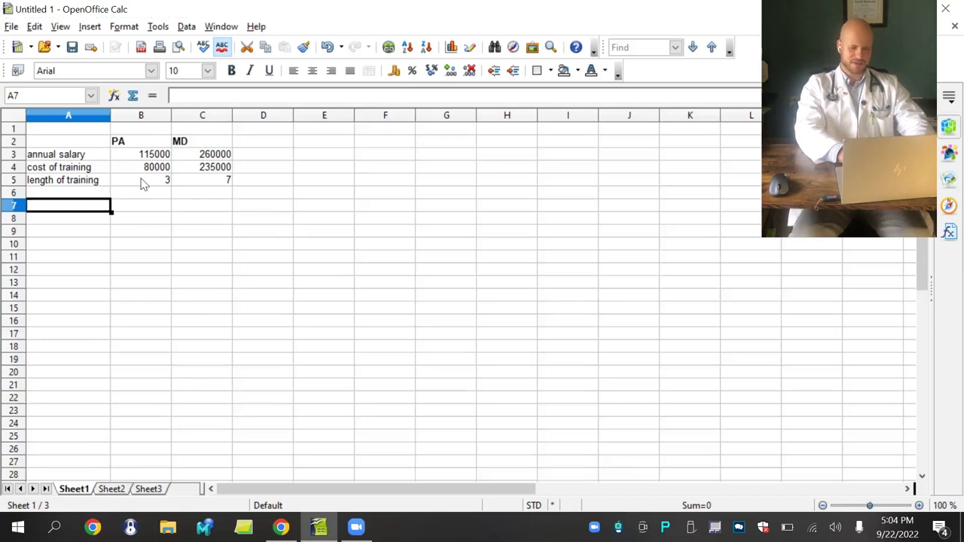
drag(99, 186, 198, 186)
key(ctrl+c)
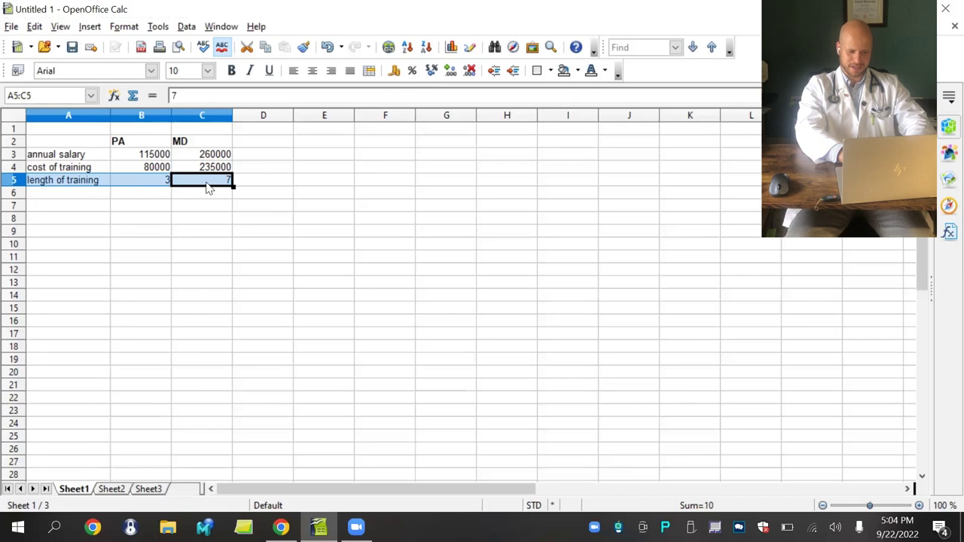
key(Delete)
Paste length of training into row 6 and fill row 5 as 'cost of living': 60000 PA, 140000 MD.
click(67, 191)
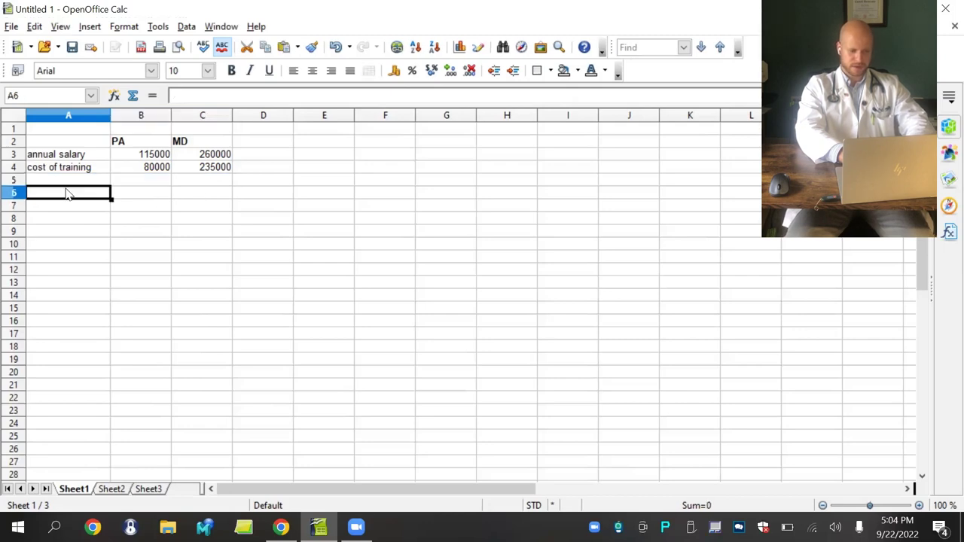
key(ctrl+v)
click(80, 182)
text(cost of living)
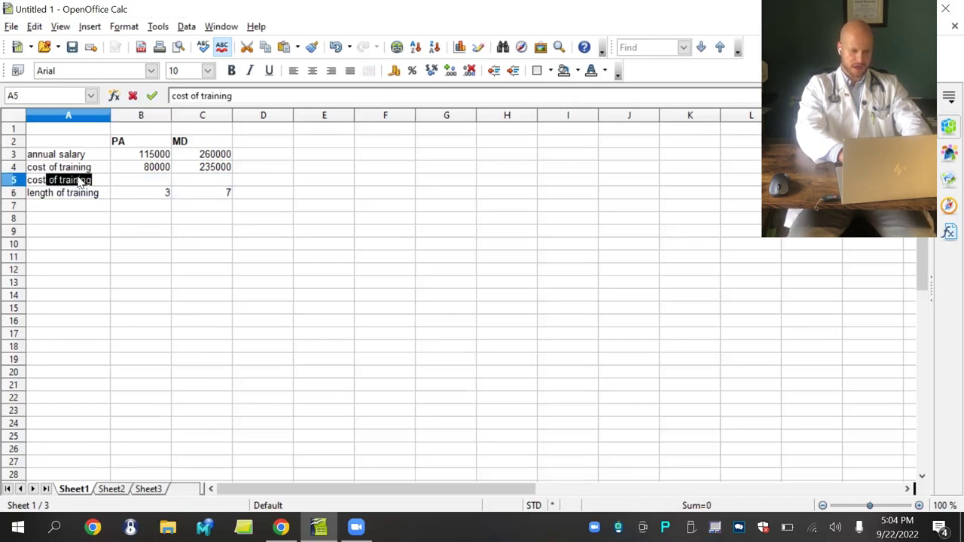
click(136, 185)
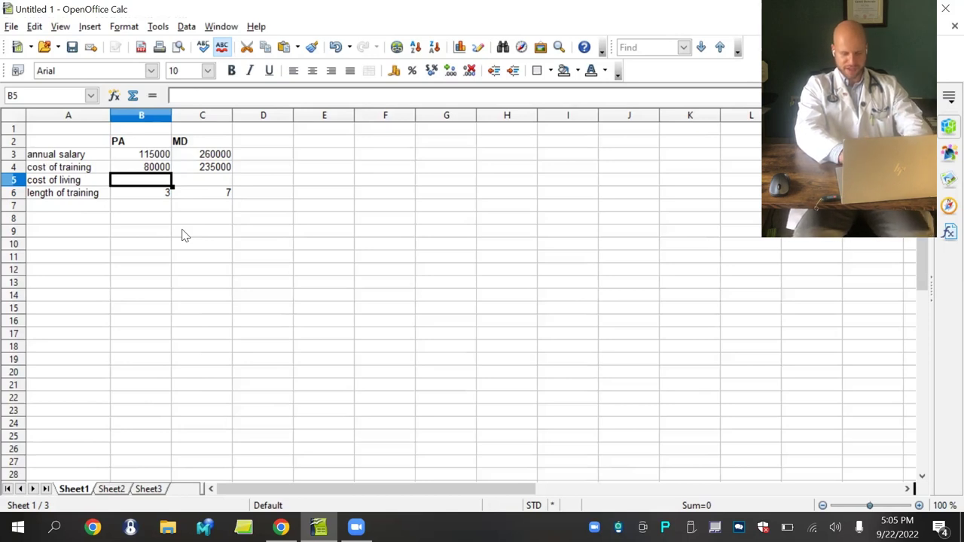
text(60000)
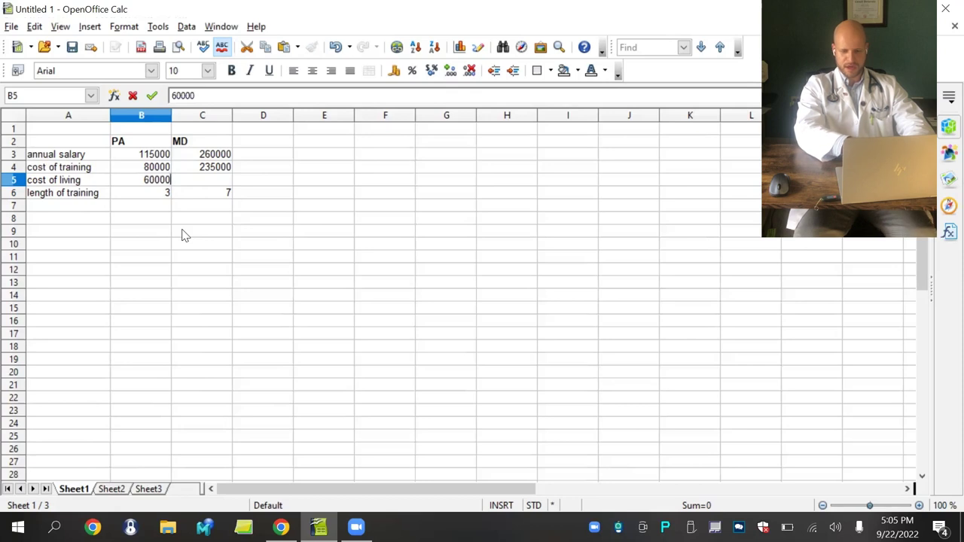
key(Tab)
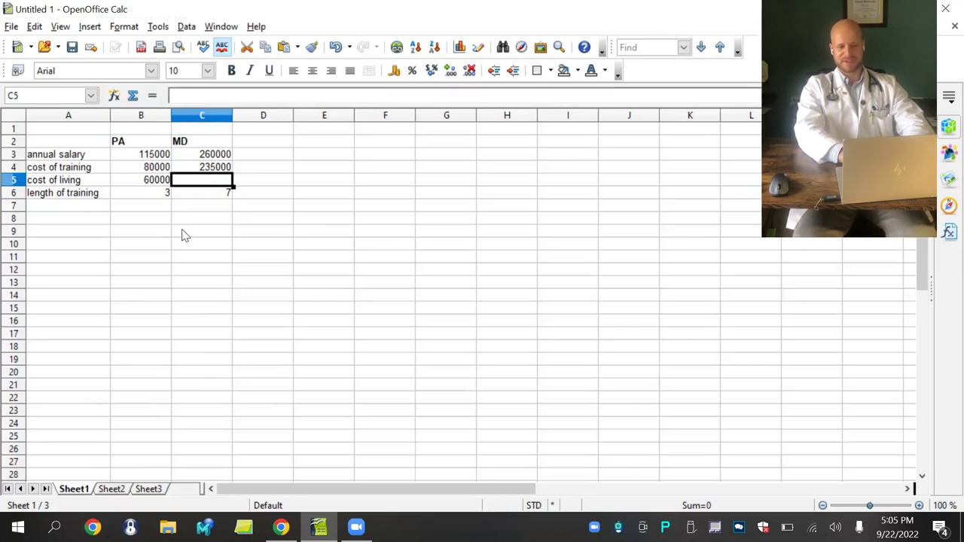
text(140000)
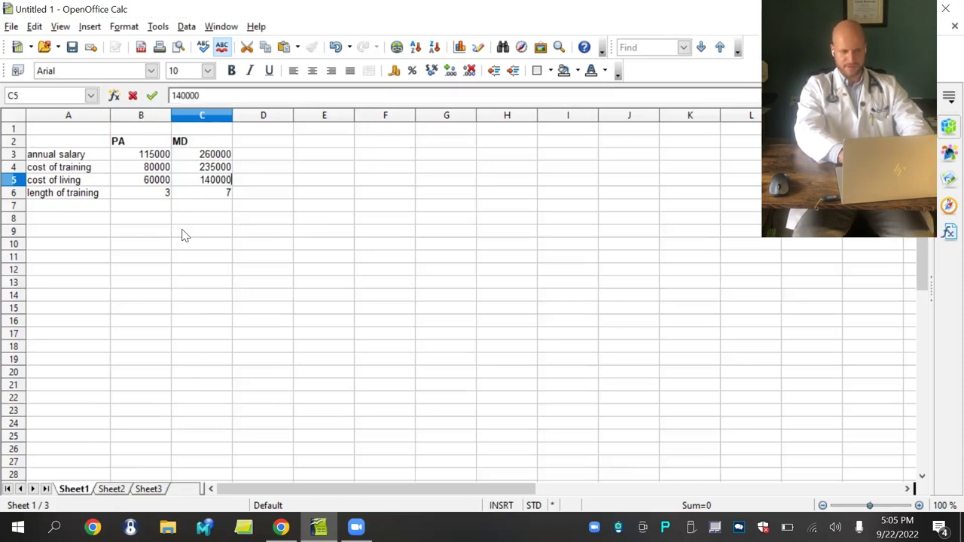
key(Return)
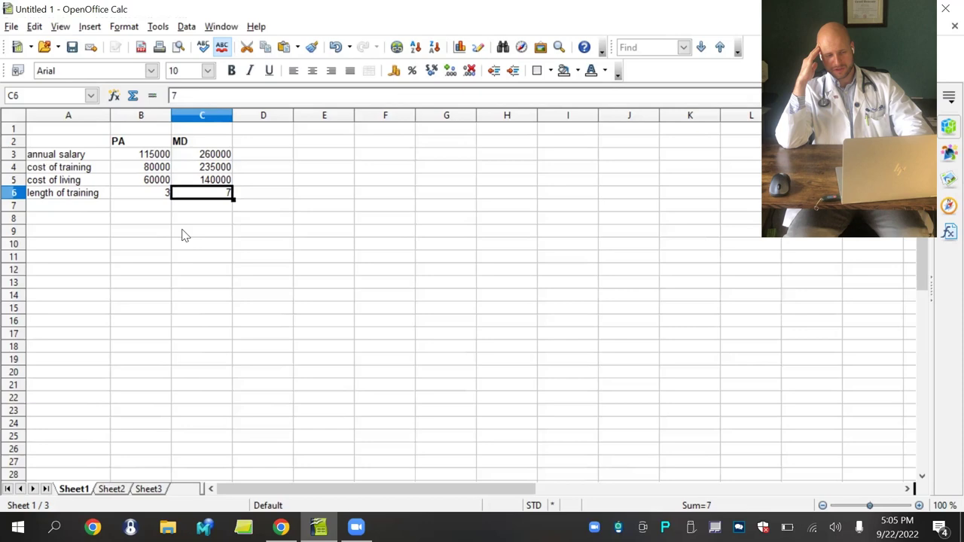
key(Down)
key(Down)
key(Down)
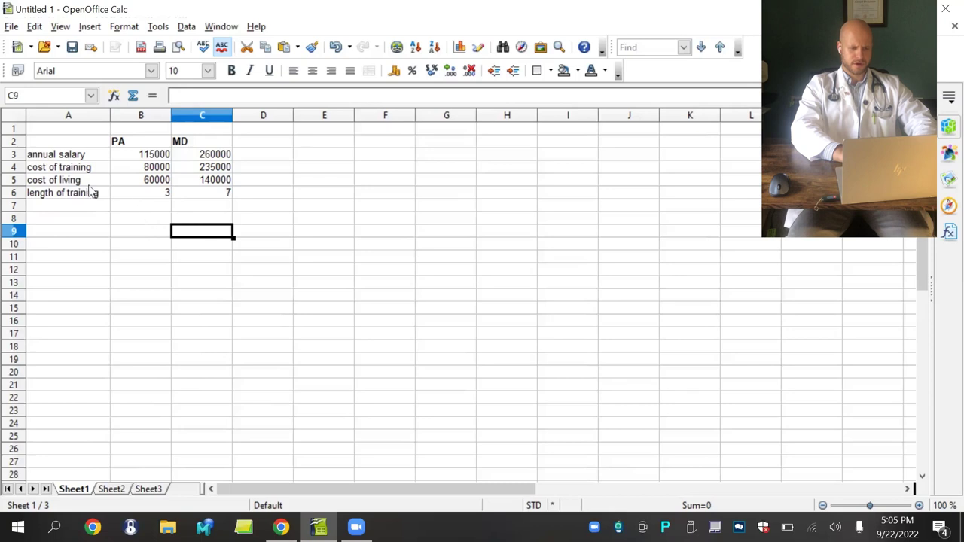
Cut the length of training row A6:C6 and paste it into row 7.
drag(84, 198, 202, 206)
key(ctrl+x)
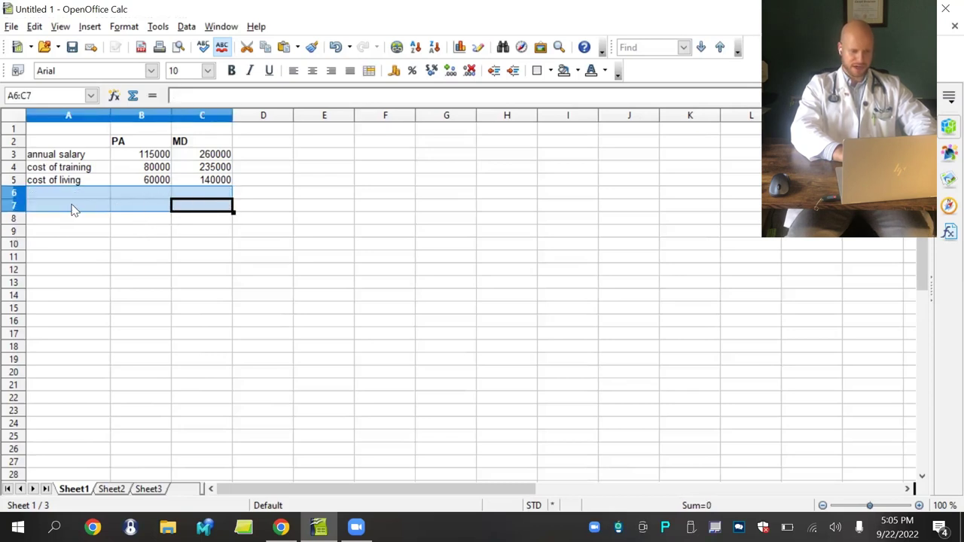
click(72, 207)
key(ctrl+v)
Label row 6 'pay during training' and enter 0 for PA.
click(91, 197)
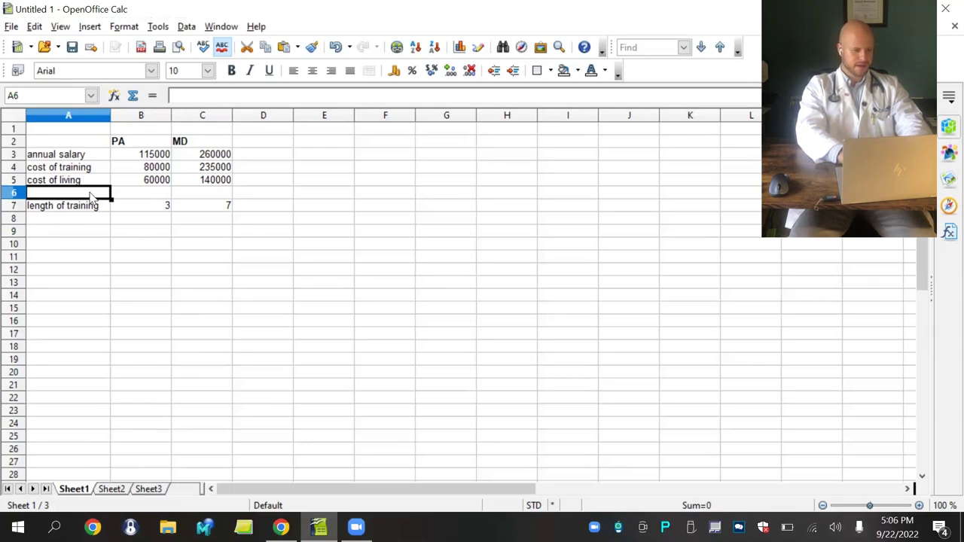
text(pay during training)
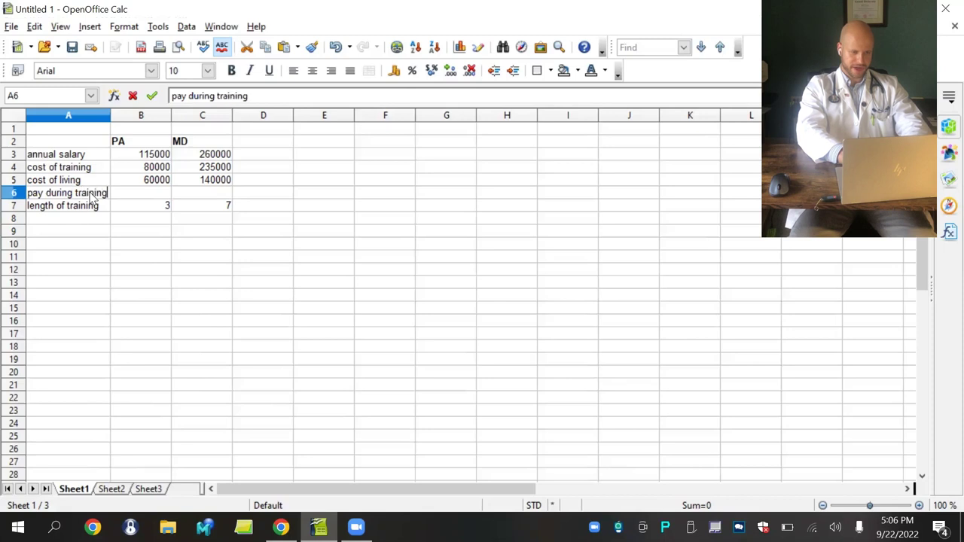
click(154, 198)
text(0)
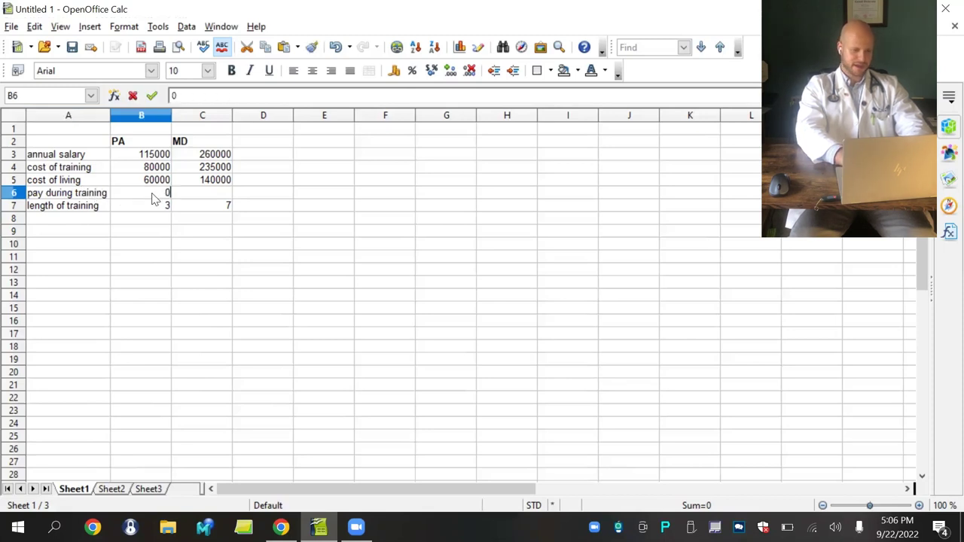
click(201, 195)
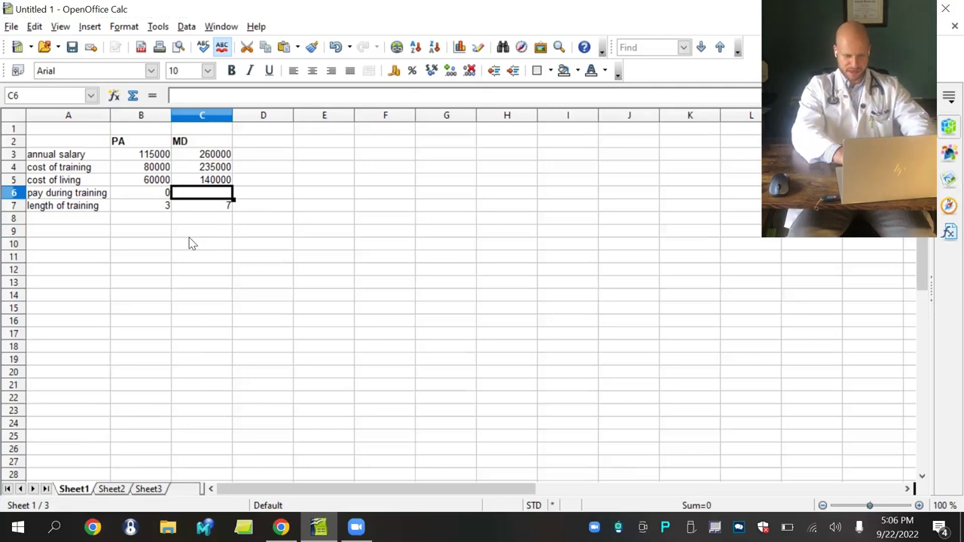
Enter 180000 as MD pay during training and make the PA cost of training -80000.
text(180000)
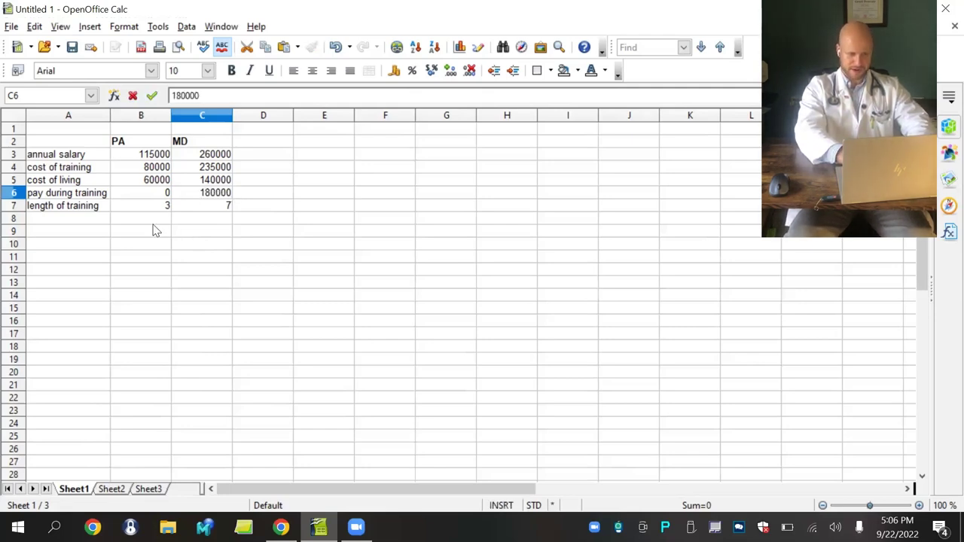
click(158, 168)
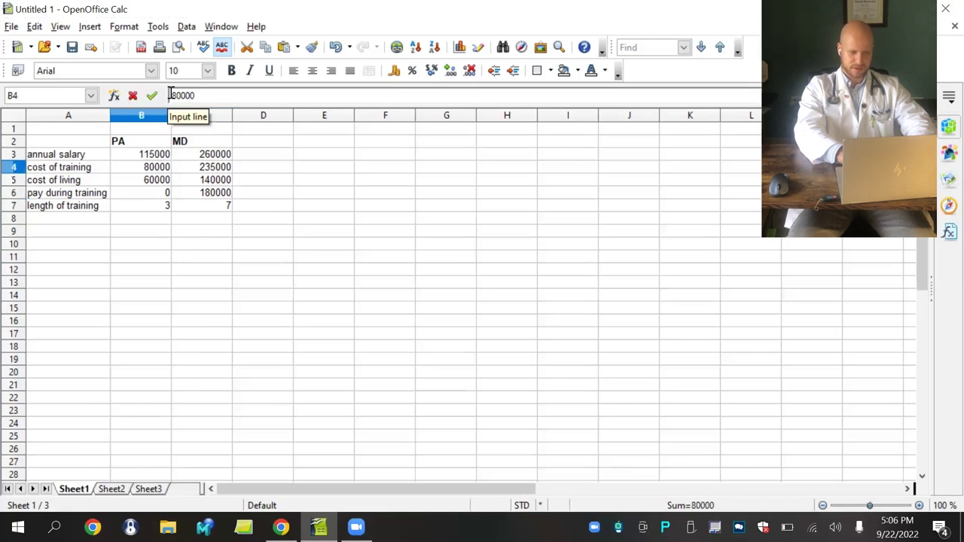
click(170, 94)
text(-)
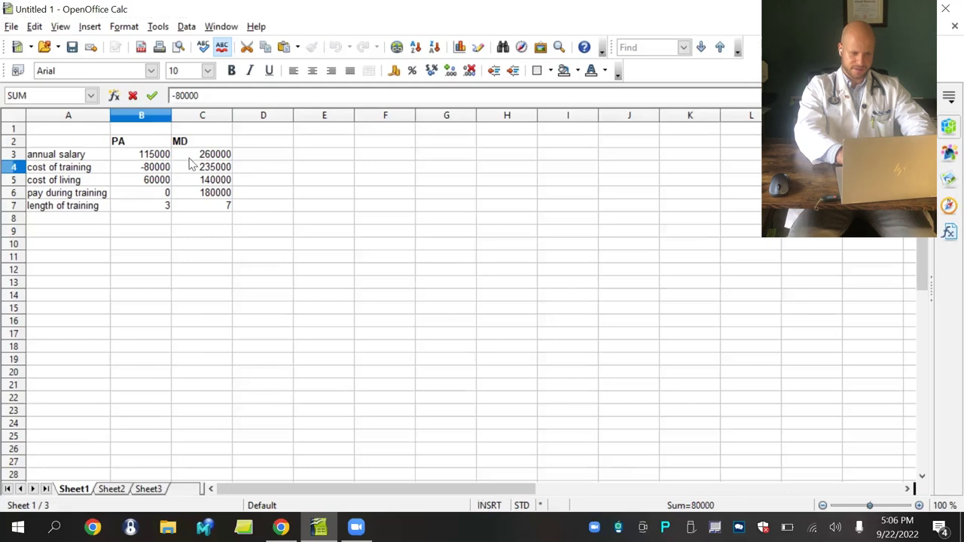
click(192, 166)
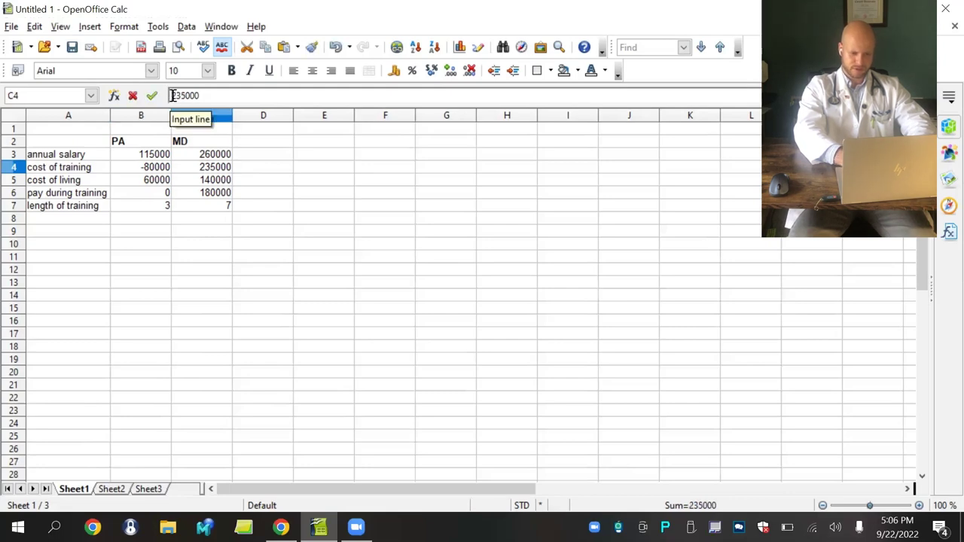
Negate the MD cost of training and both living costs: -235000, -140000 and -60000.
click(172, 96)
text(-)
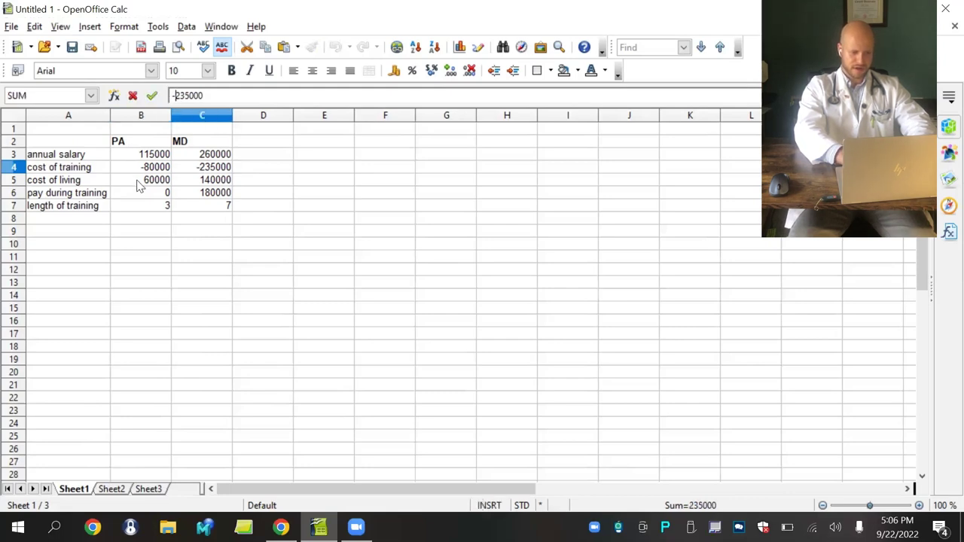
click(205, 184)
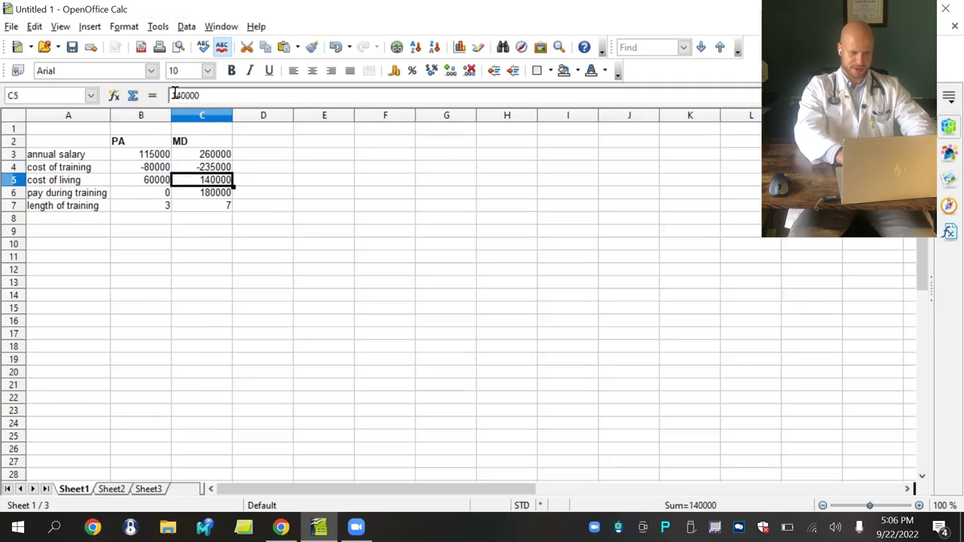
click(174, 95)
text(-)
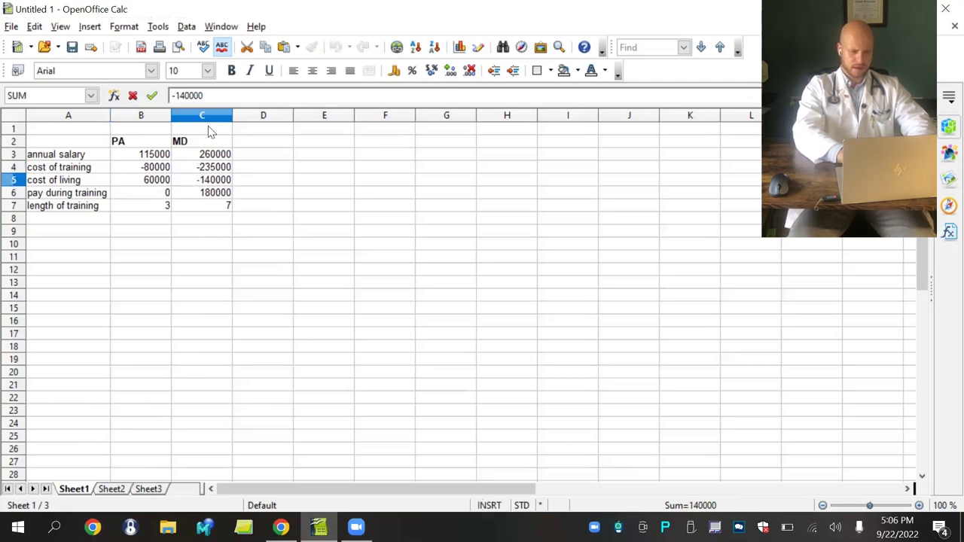
click(161, 179)
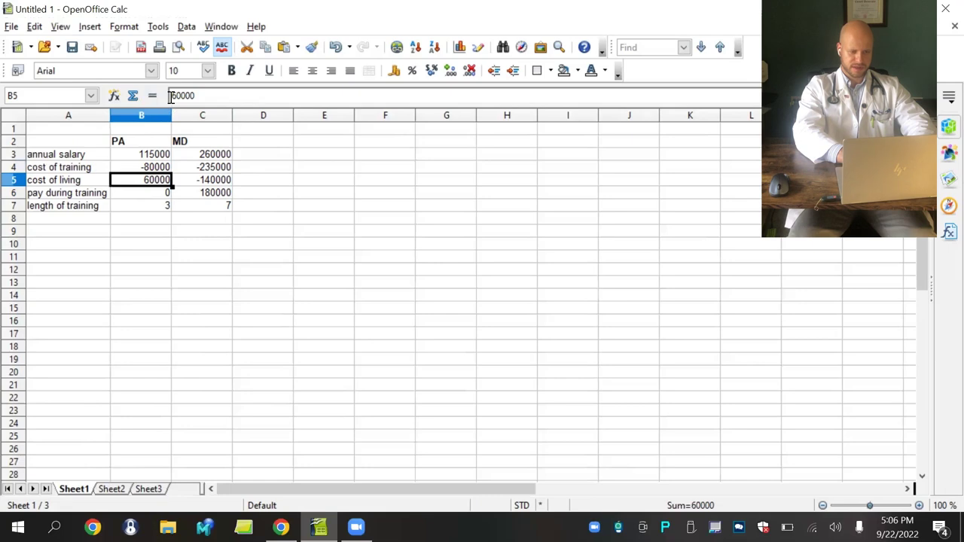
click(170, 96)
text(-)
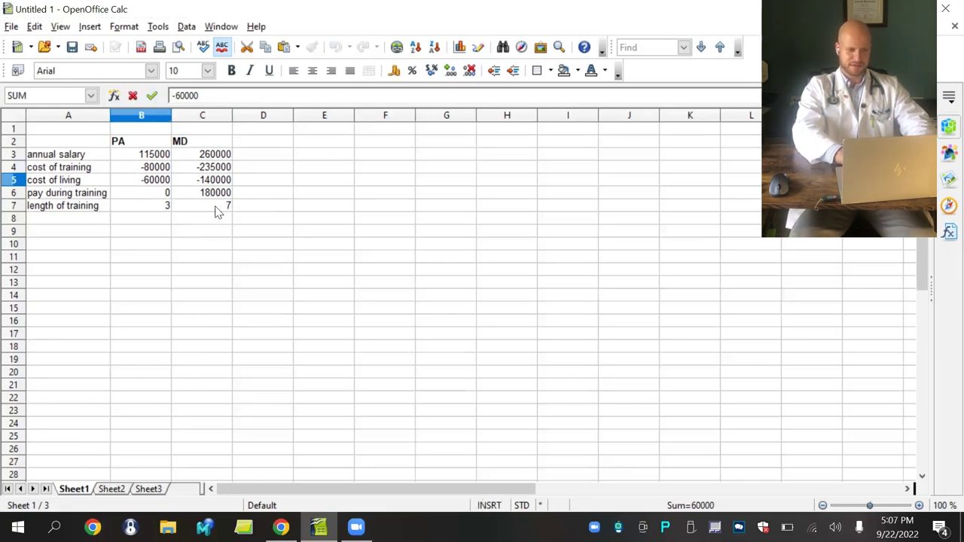
click(240, 219)
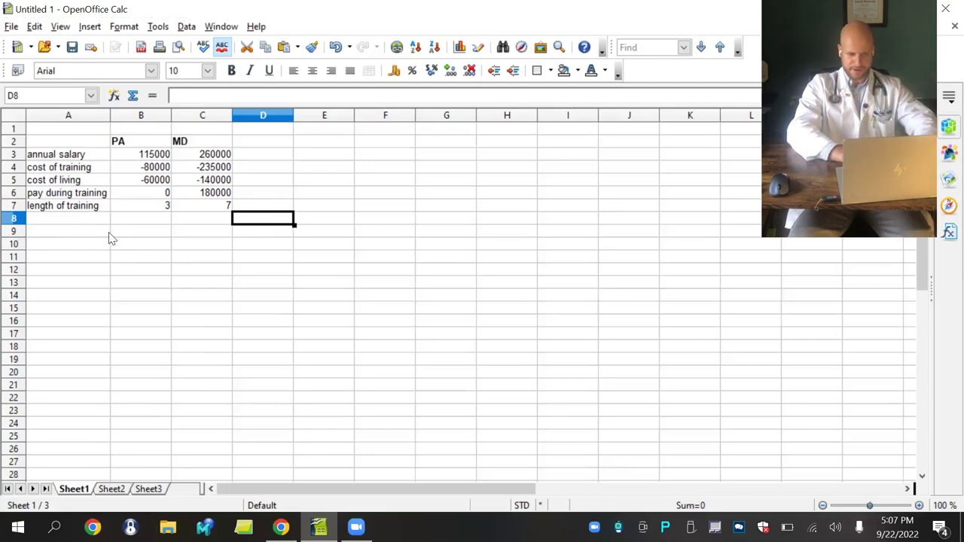
click(153, 236)
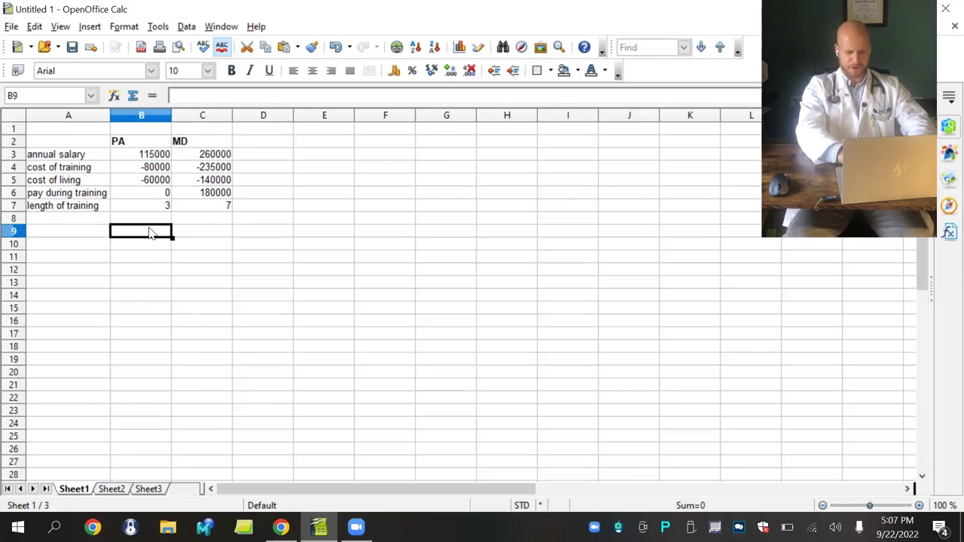
text(=4*)
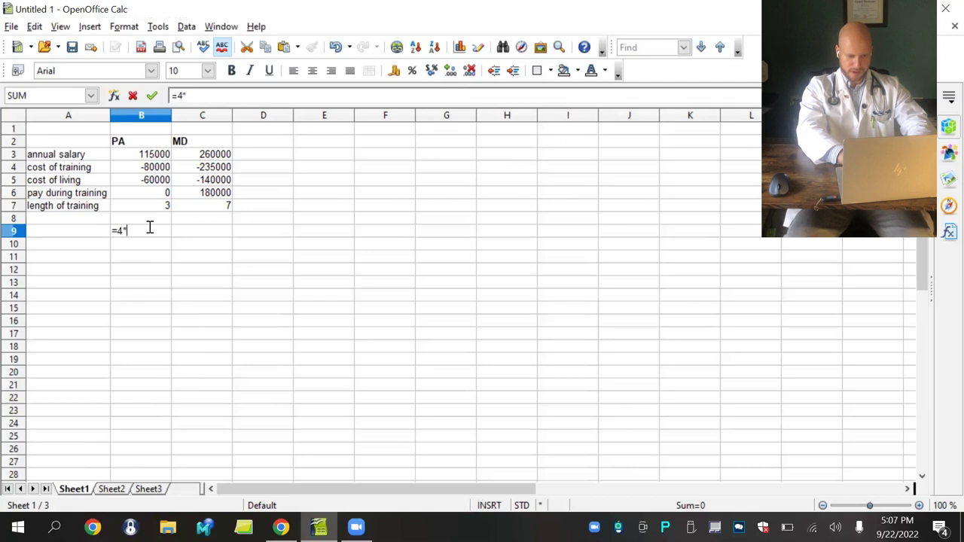
text(115000)
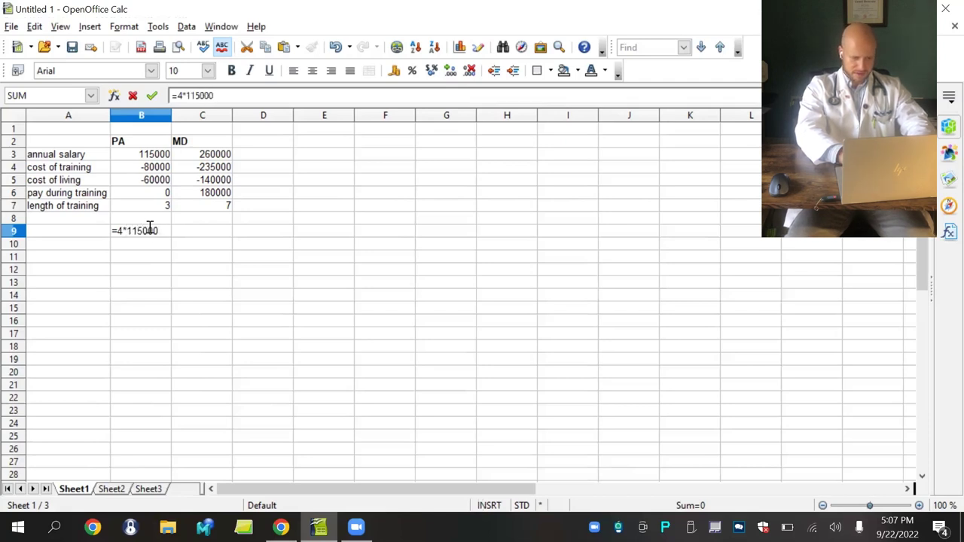
key(Return)
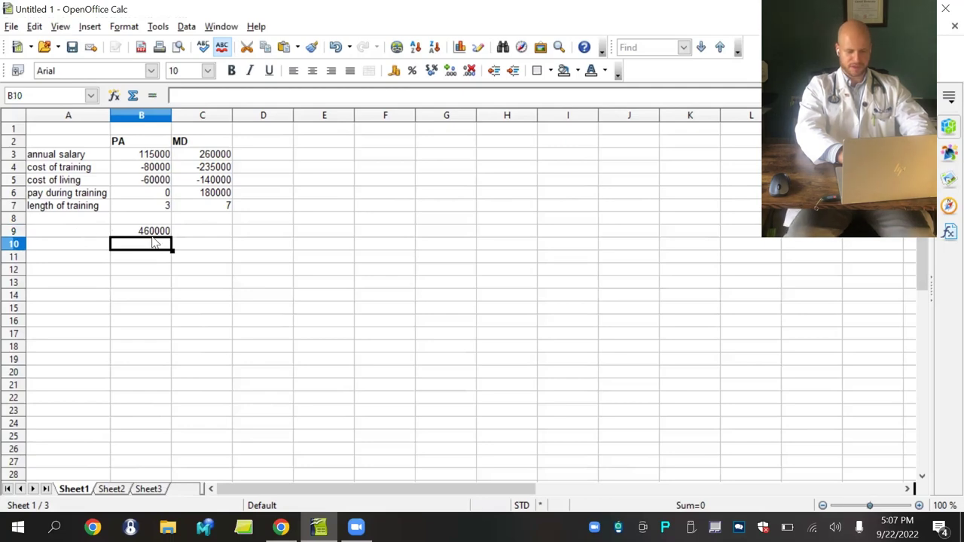
click(184, 233)
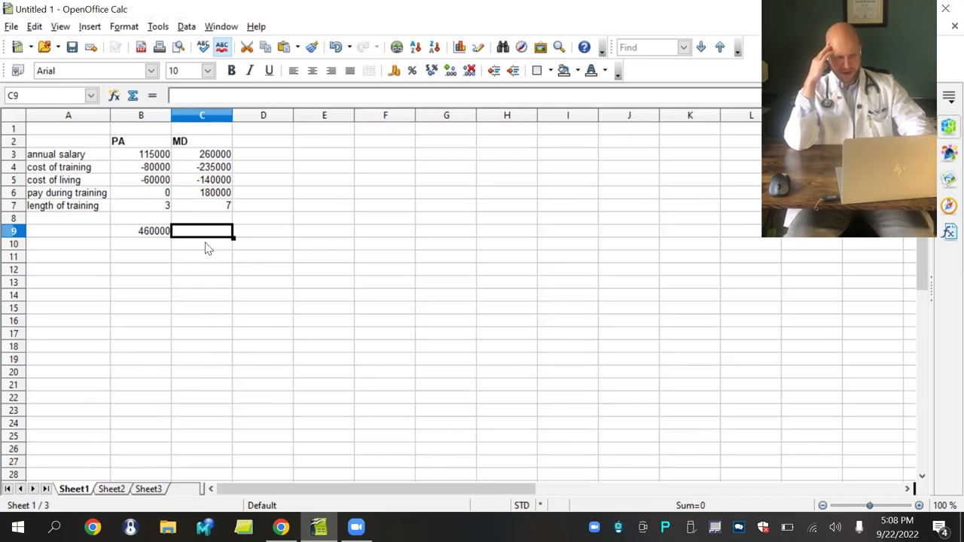
click(90, 234)
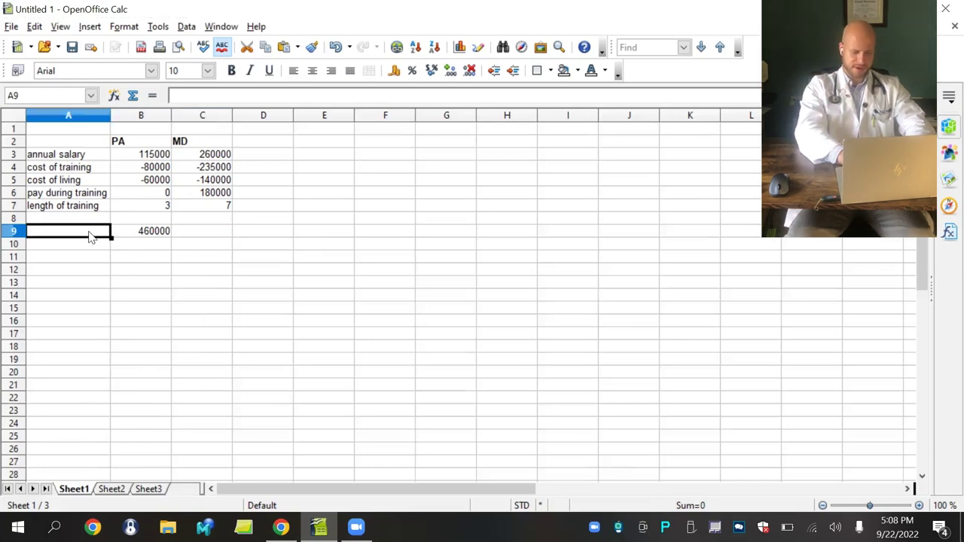
text(pay during )
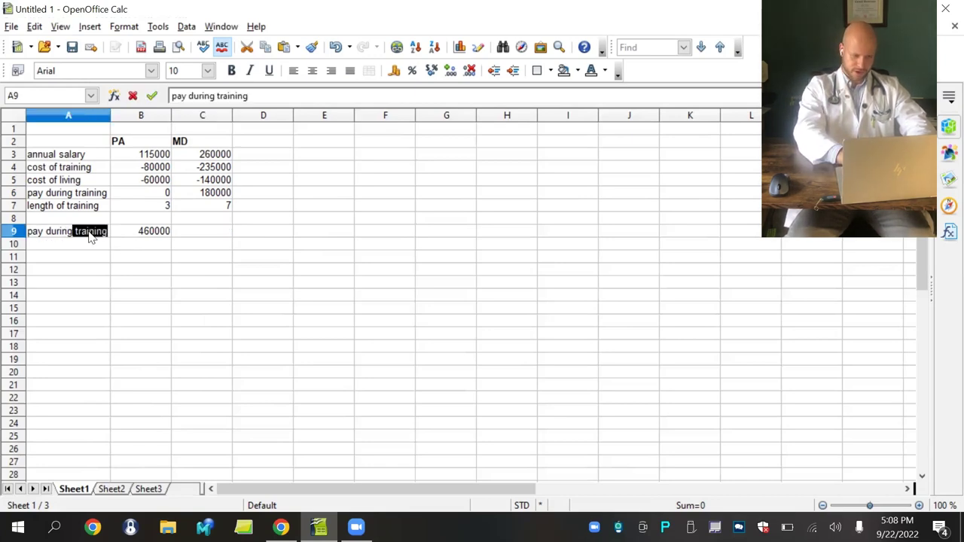
text(4)
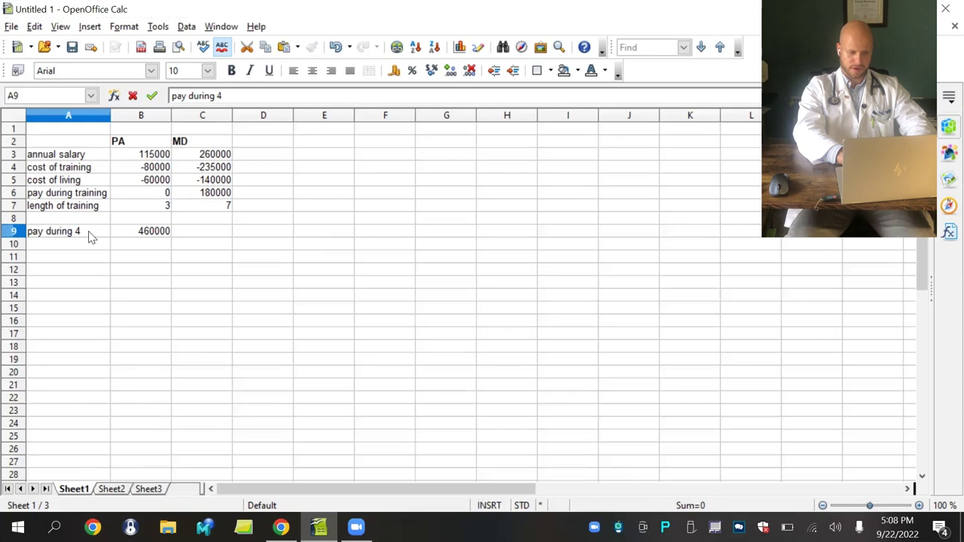
text( years)
key(Return)
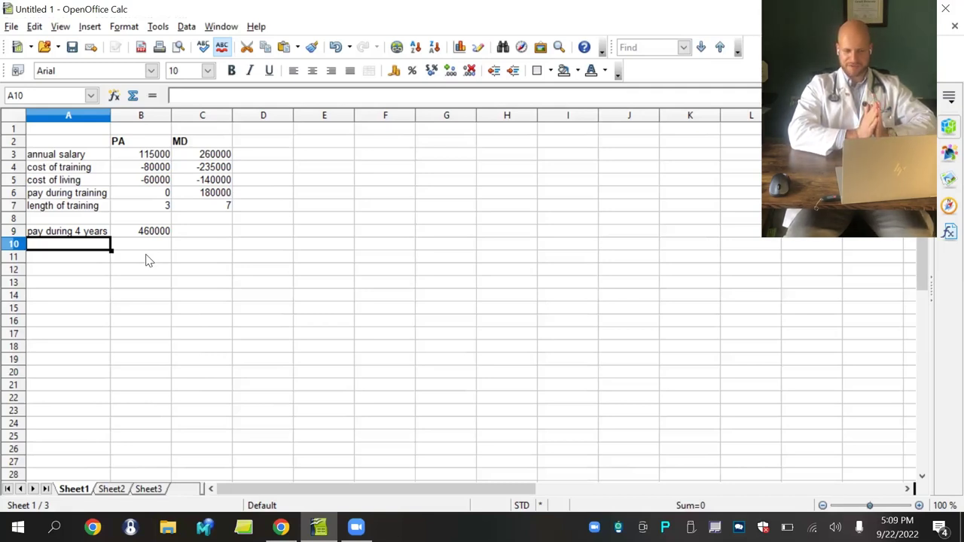
Label A12 'after 7 years' and give the PA total =B9+B4+B5, yielding 320000.
click(95, 271)
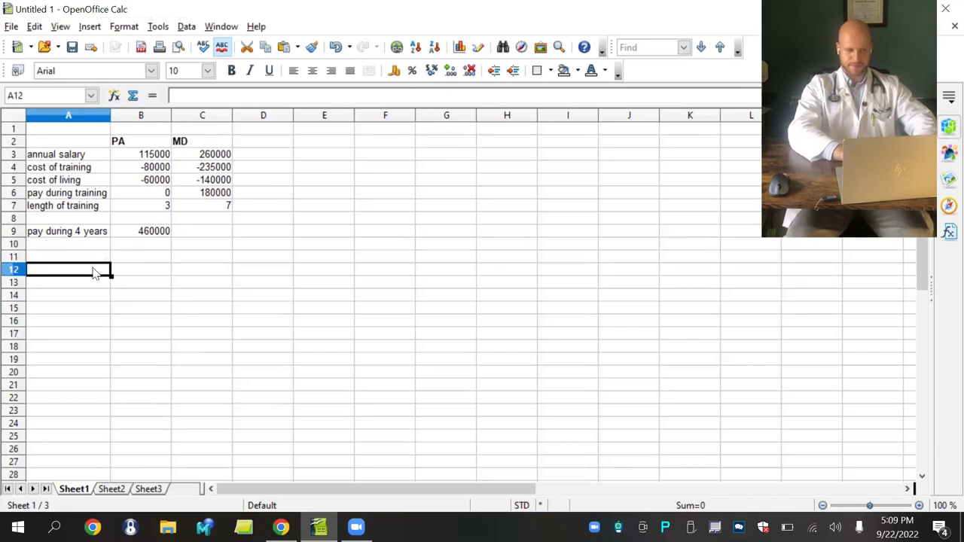
text(after 7 years)
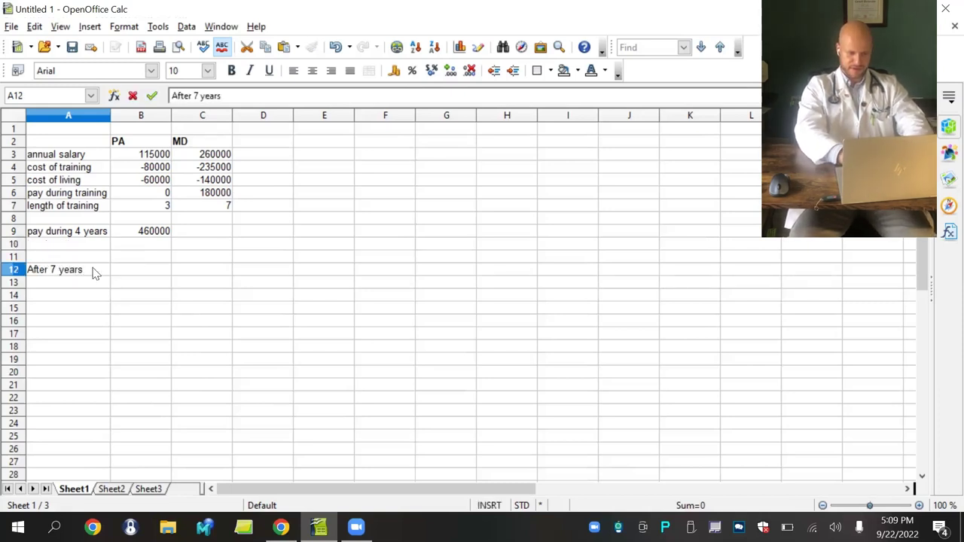
key(Return)
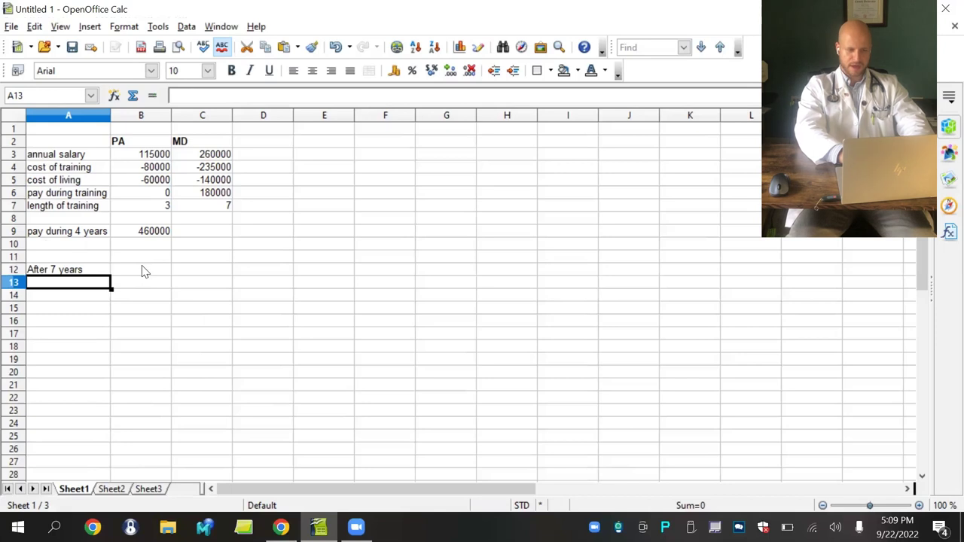
click(143, 271)
text(=)
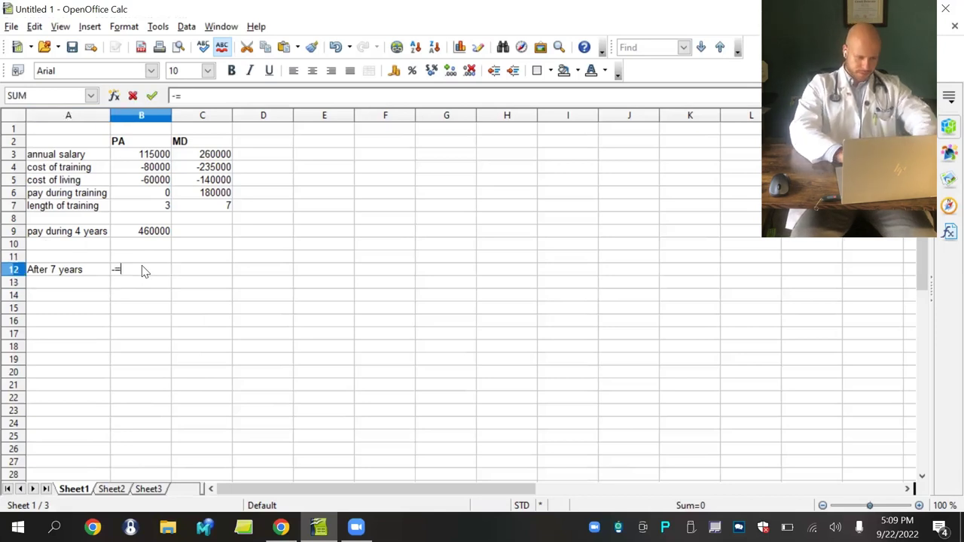
key(BackSpace)
text(=)
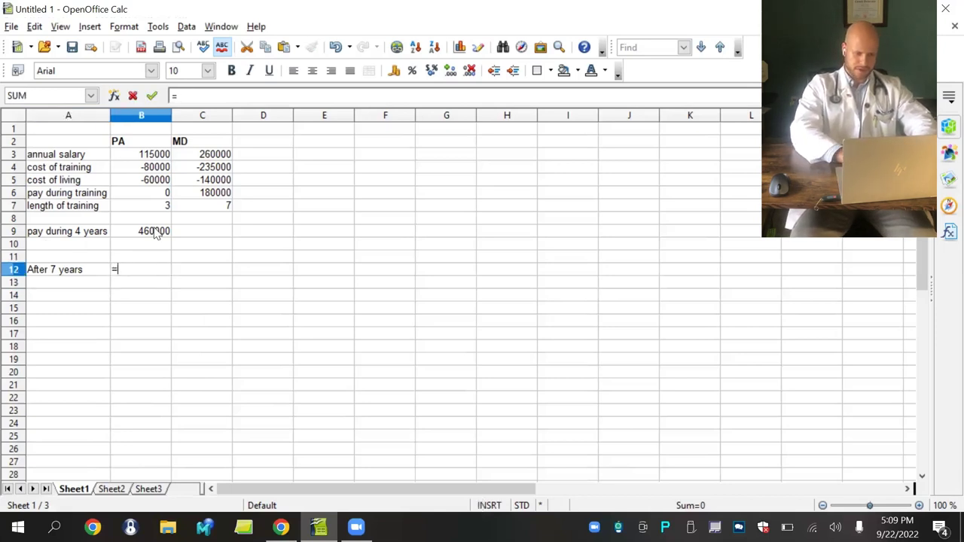
click(155, 232)
text(+)
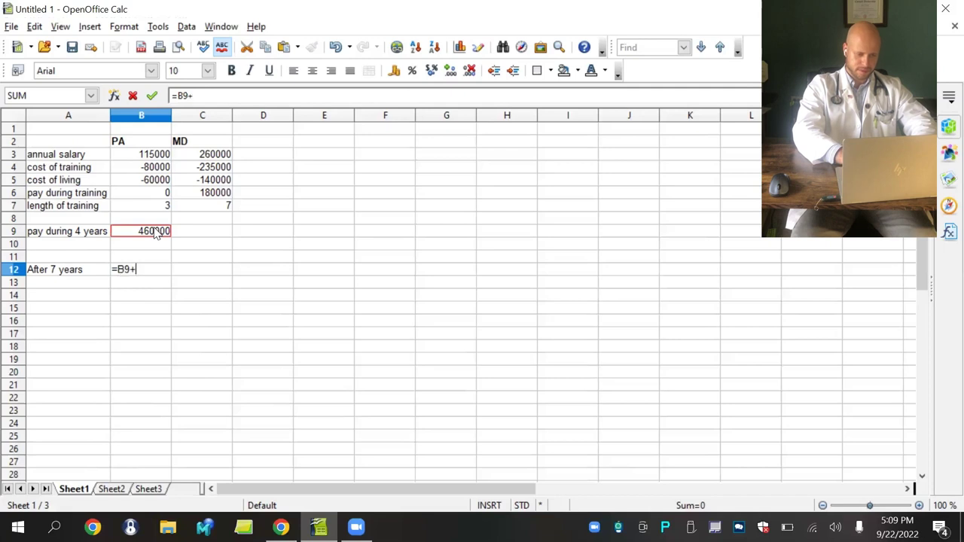
click(137, 172)
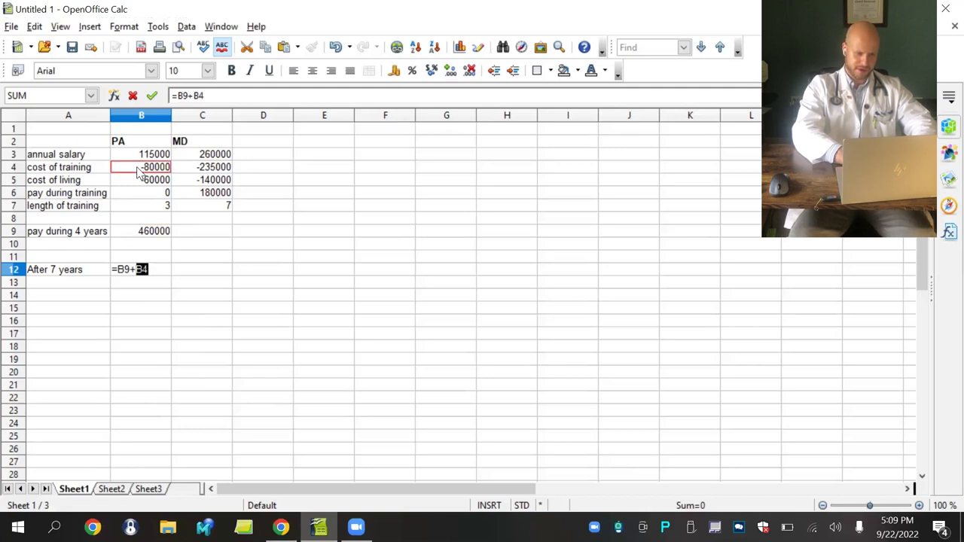
text(+)
click(152, 184)
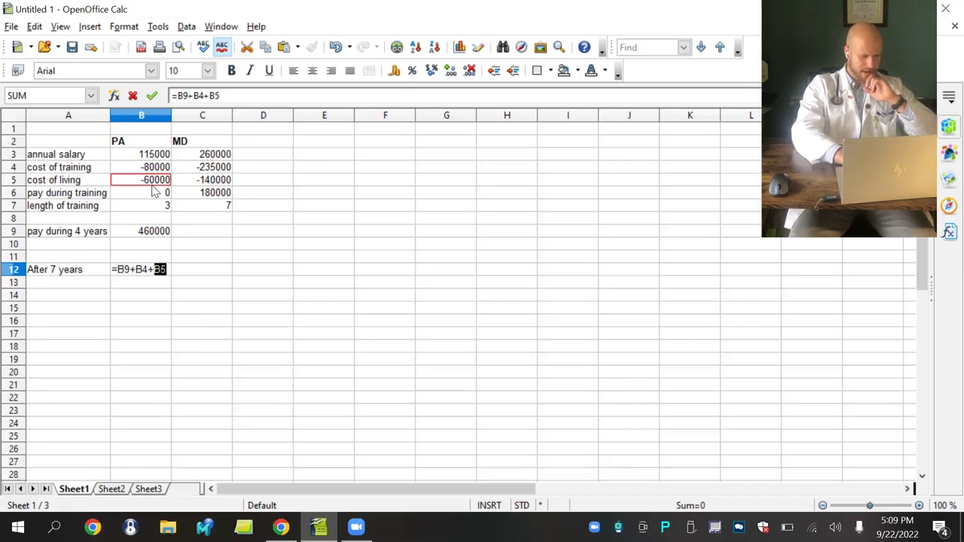
key(Return)
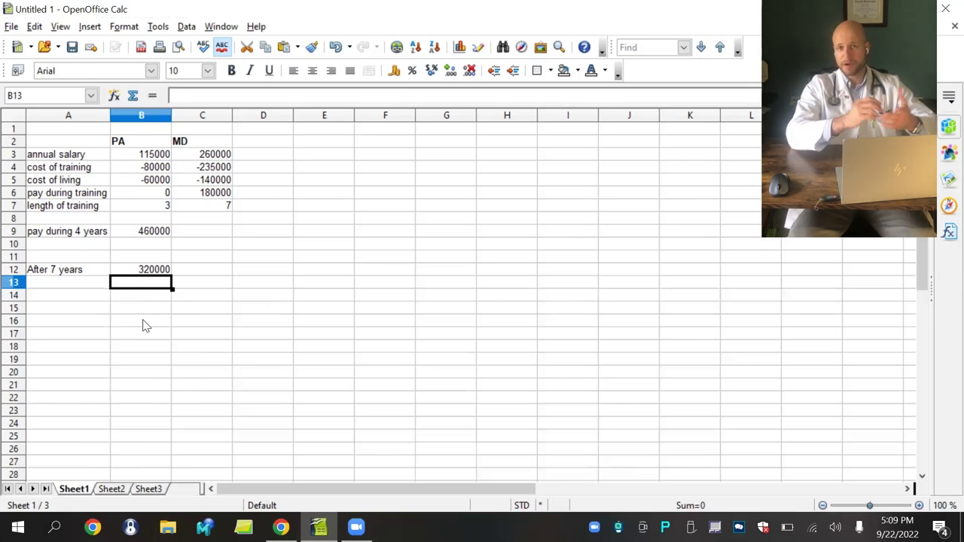
Set the MD total in C12 to =C6+C5+C4, yielding -195000.
click(191, 272)
text(=)
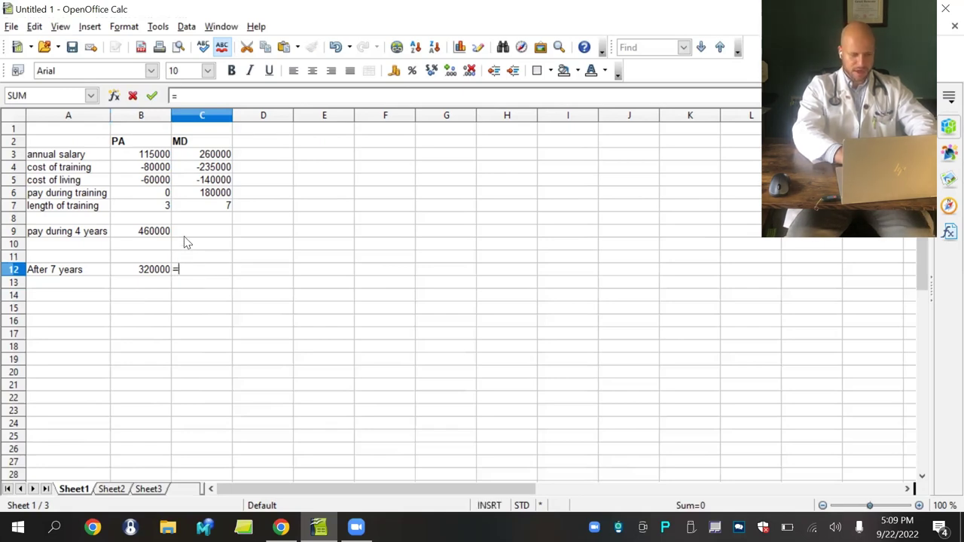
click(205, 194)
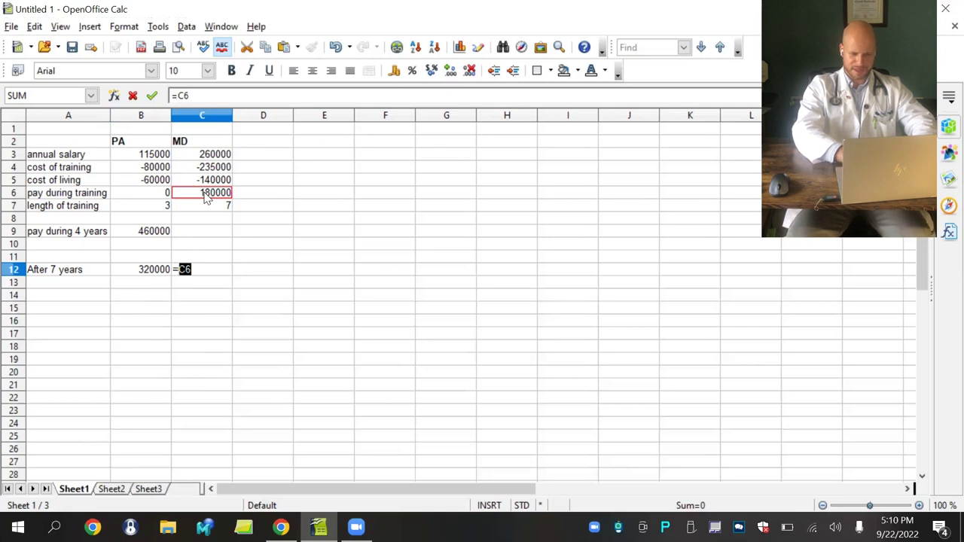
text(+)
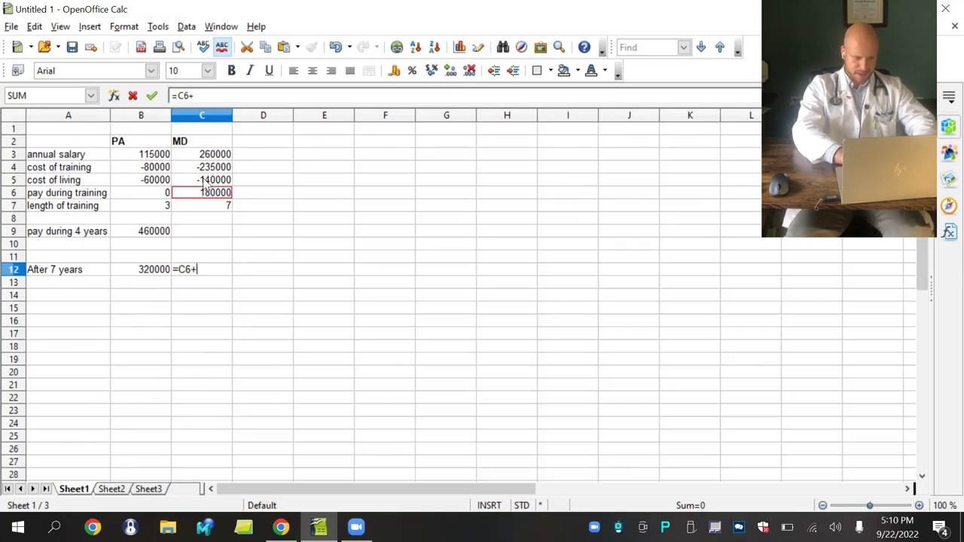
click(204, 181)
text(+)
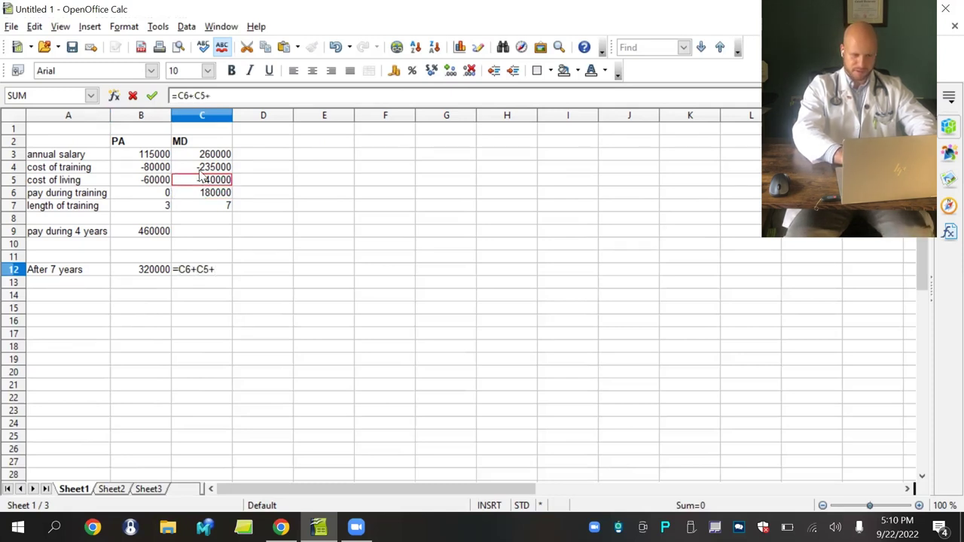
click(201, 170)
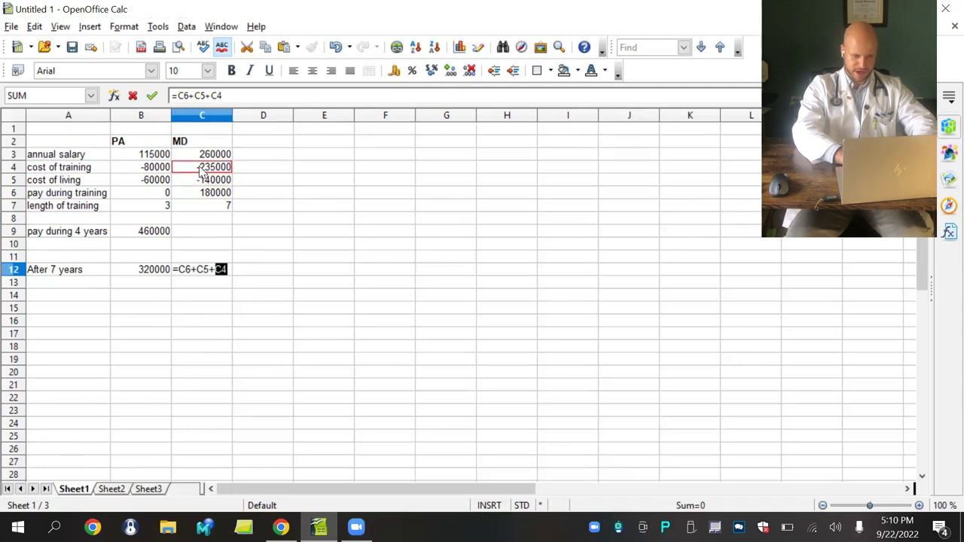
key(Return)
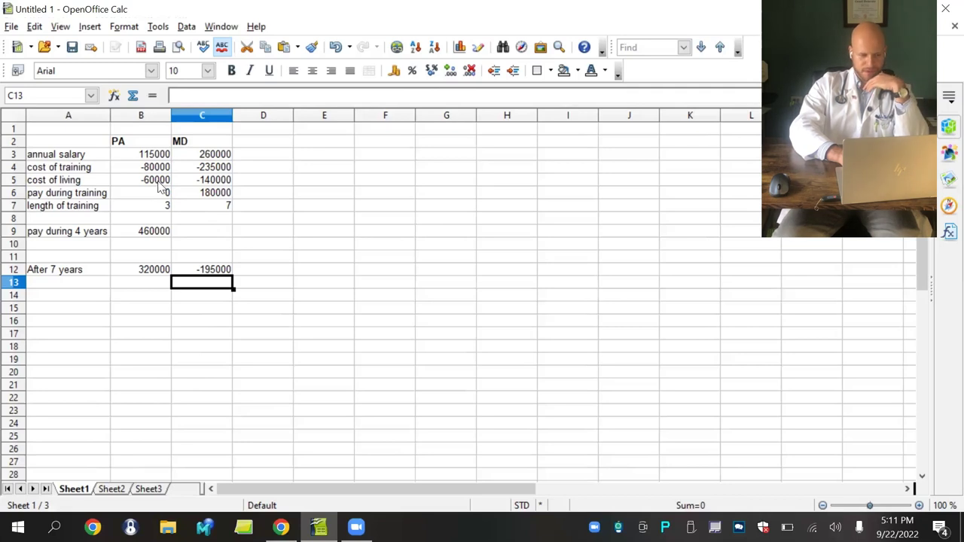
Copy MD's -140000 cost of living over the PA cost of living, confirming the overwrite.
click(160, 184)
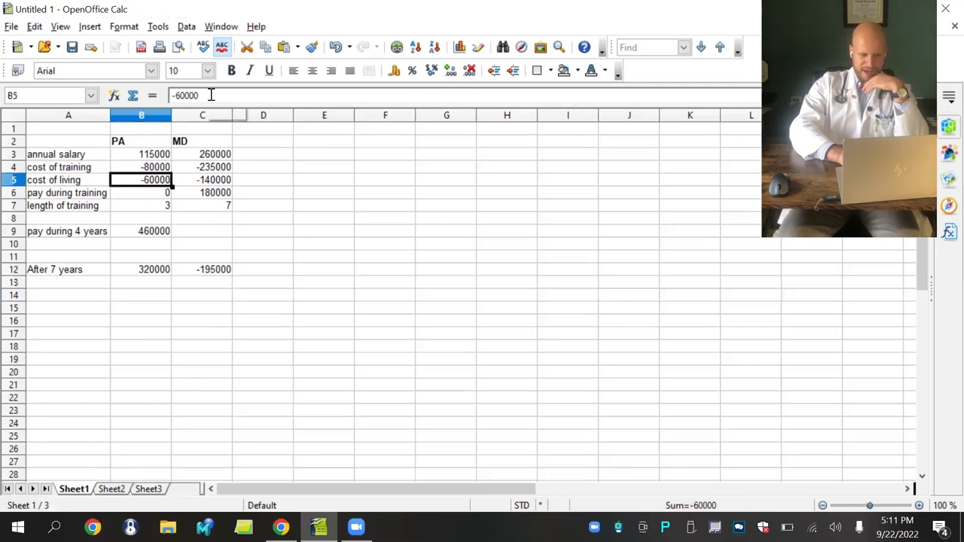
click(202, 206)
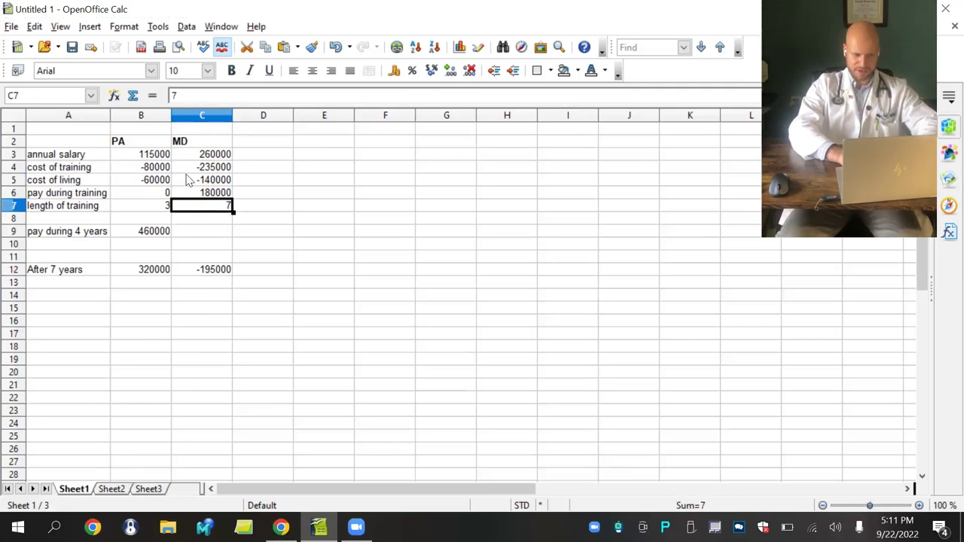
click(198, 171)
click(199, 180)
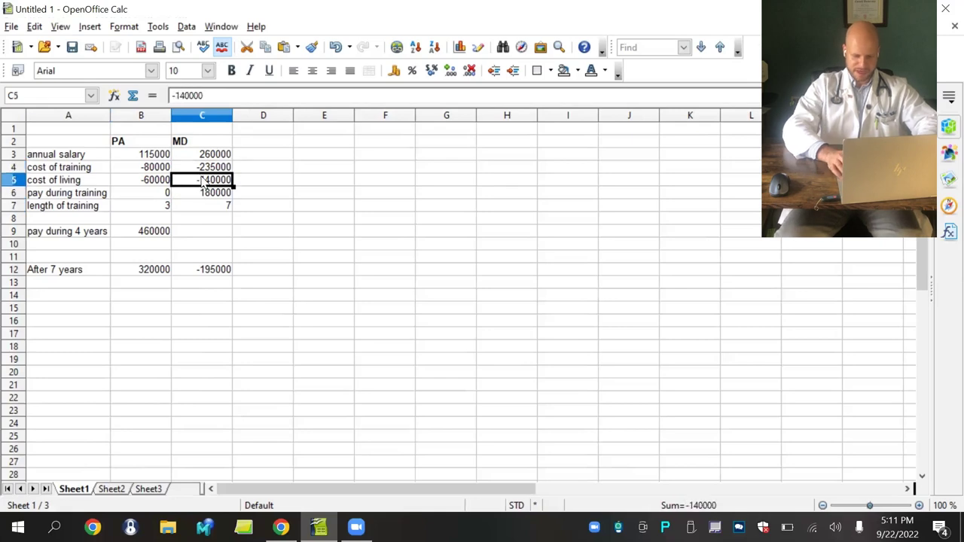
key(Left)
key(ctrl+v)
key(Return)
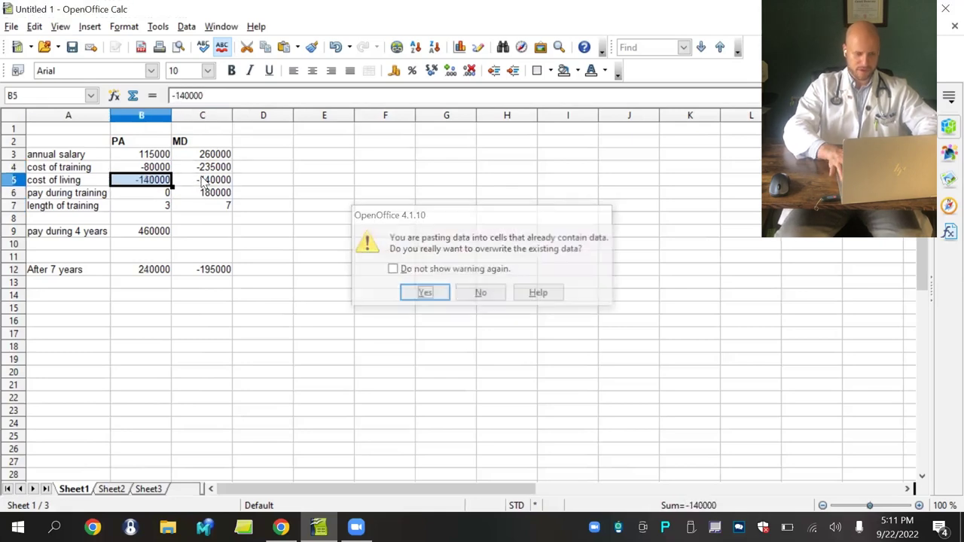
click(220, 345)
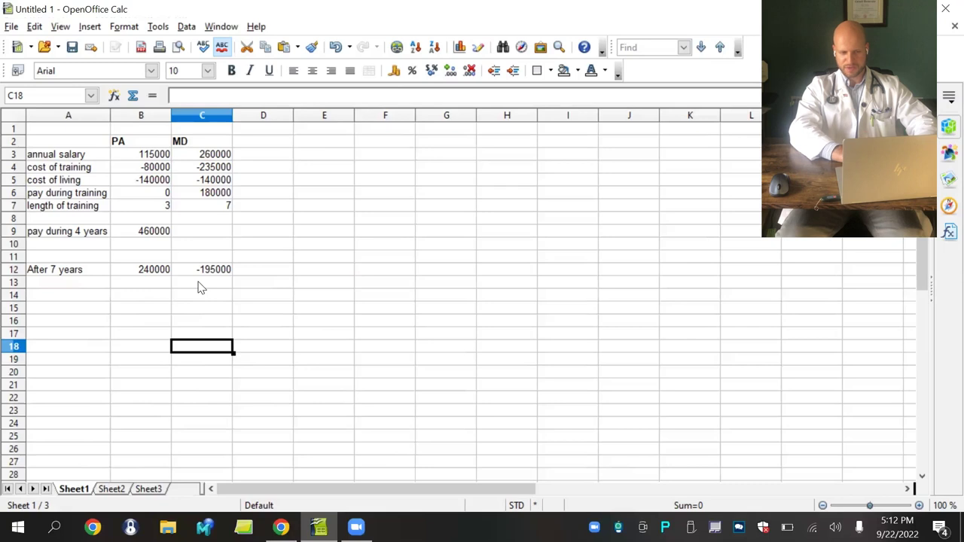
Enter the formula =B12+(B3*B14) in B13 for the PA total.
click(157, 287)
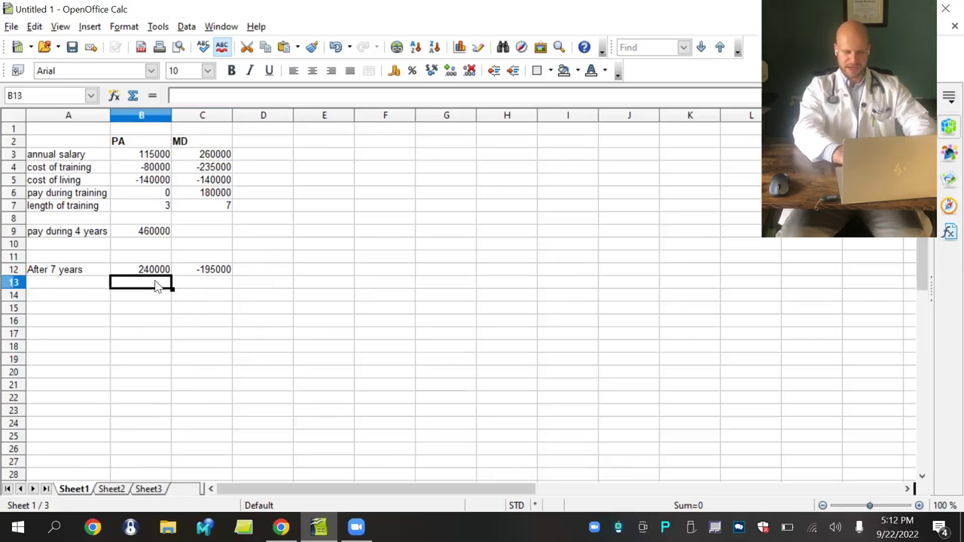
text(=)
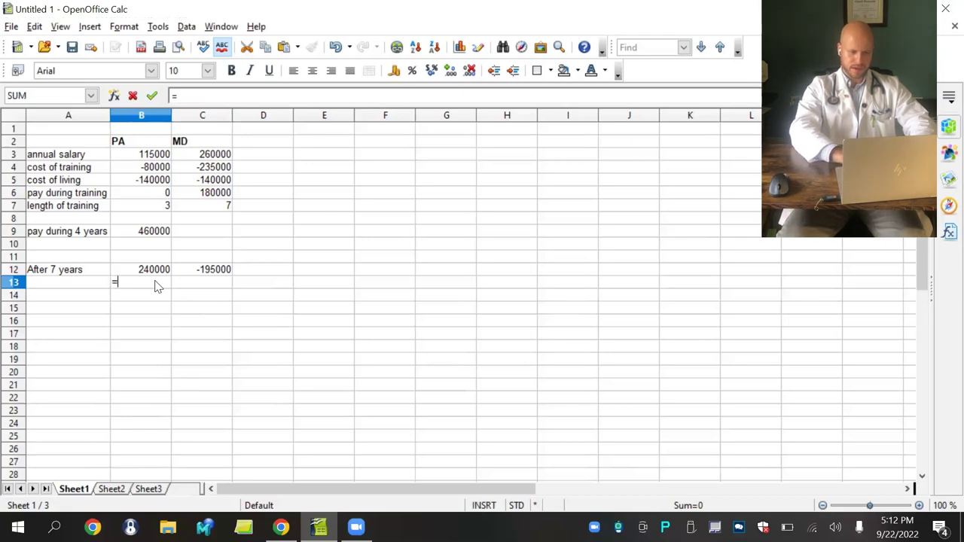
click(156, 272)
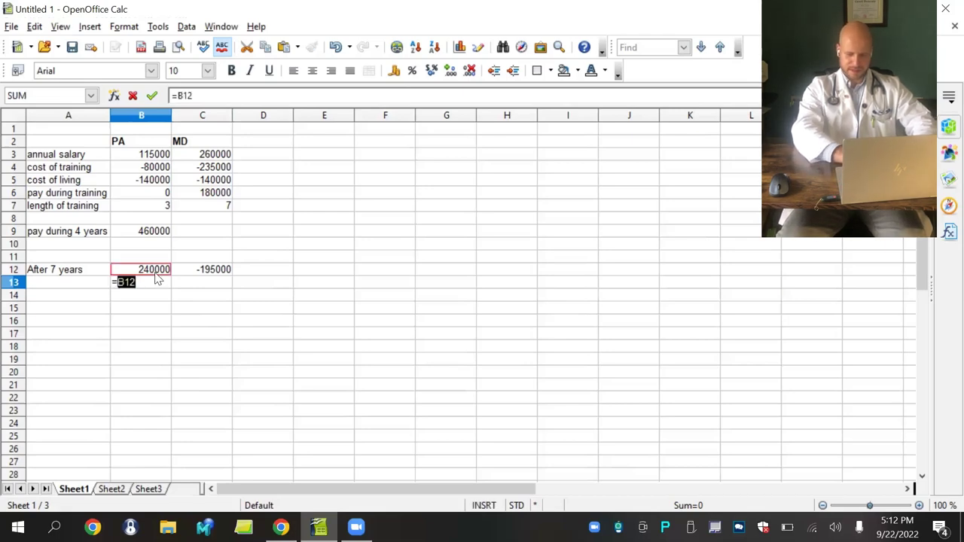
text(+)
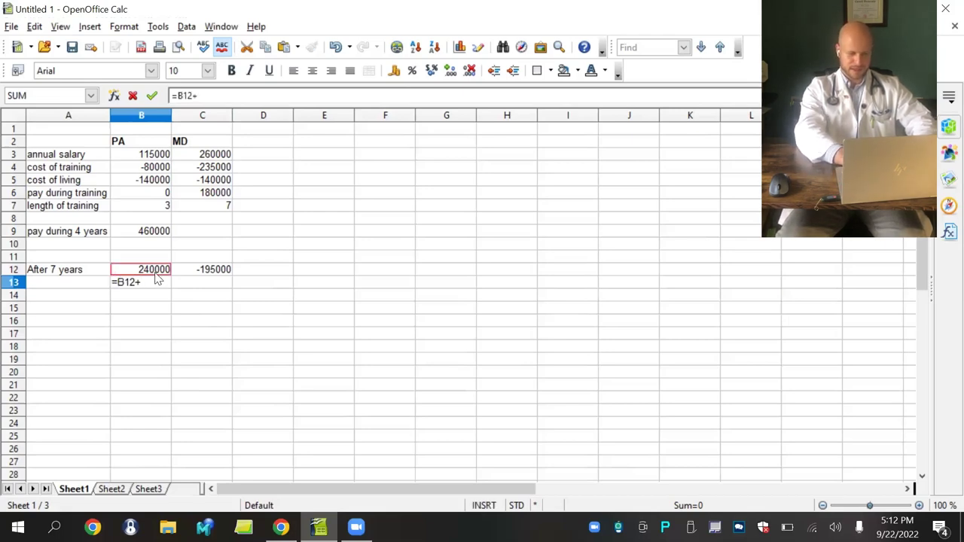
text(()
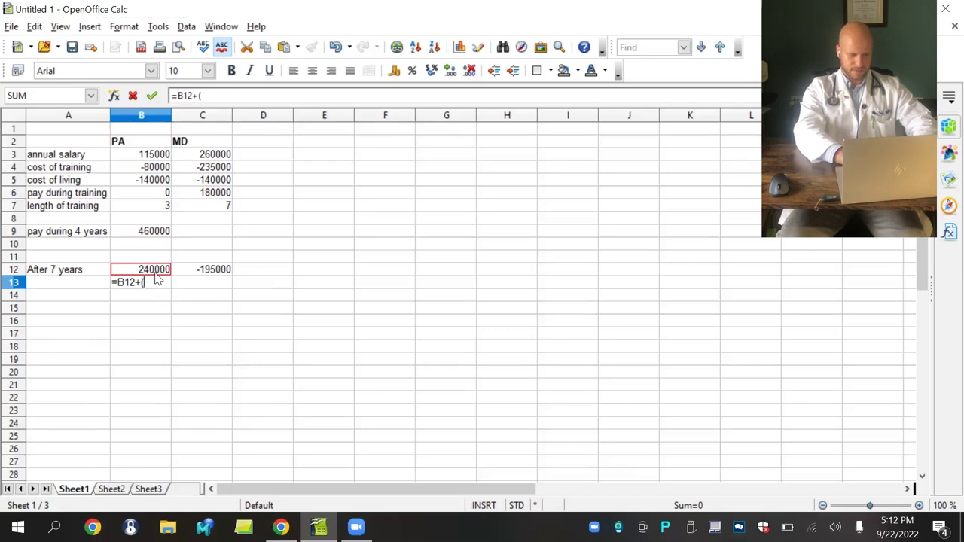
click(141, 159)
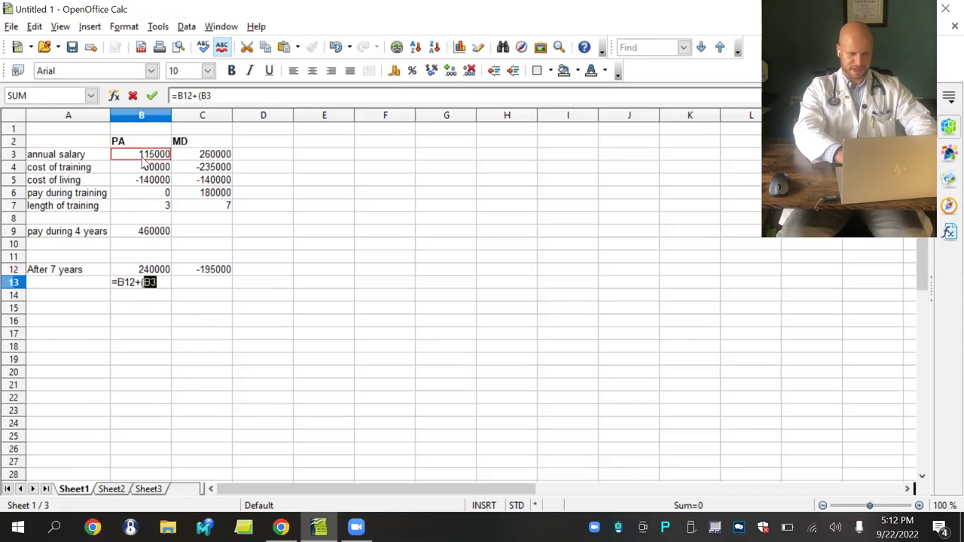
text(*)
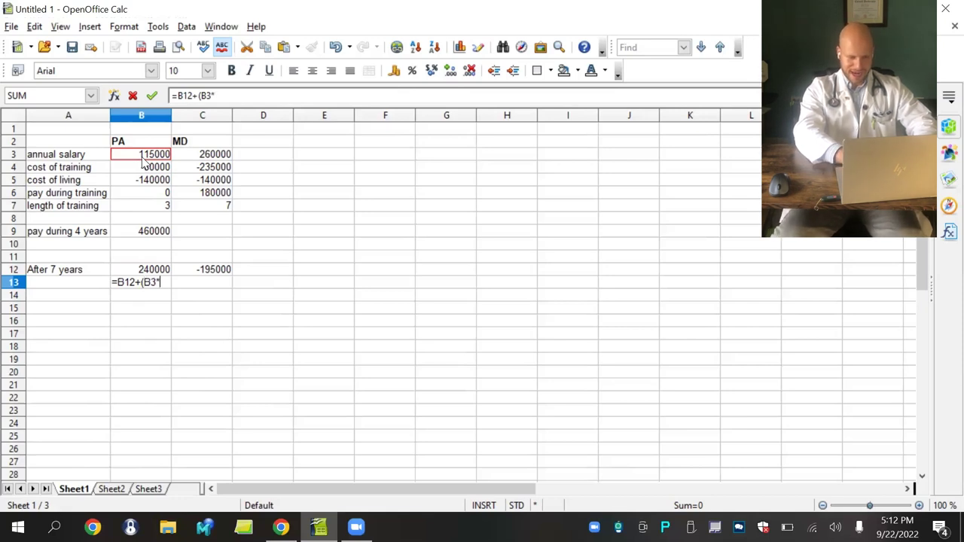
click(143, 298)
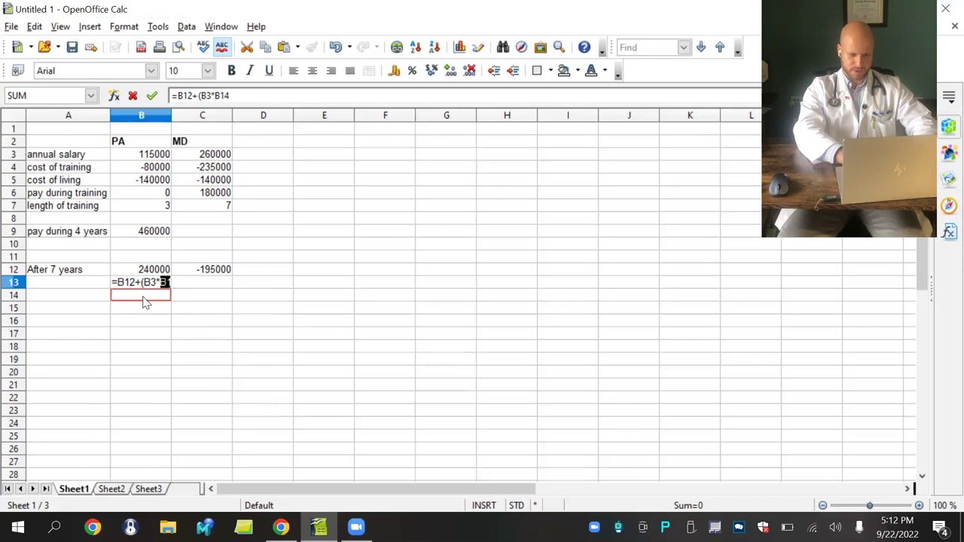
text())
key(Return)
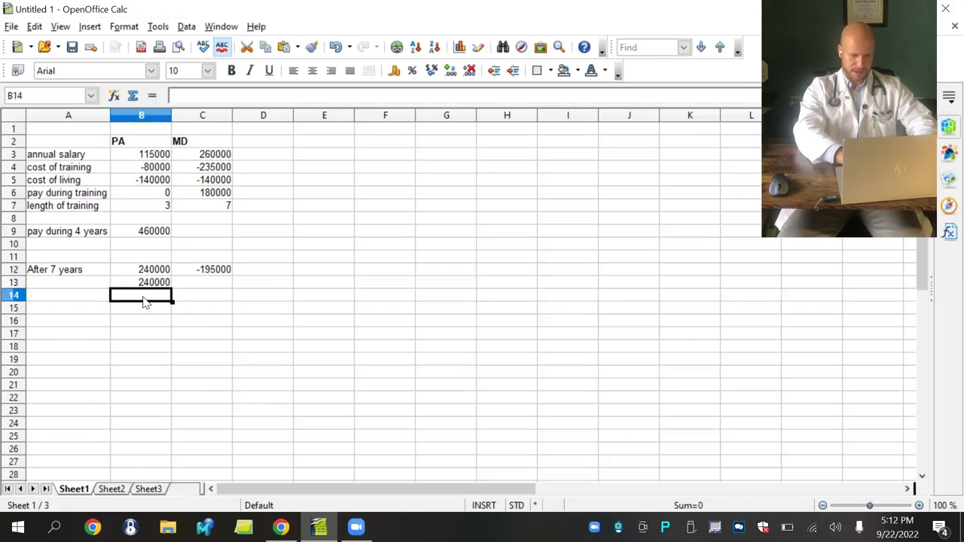
Put year count 1 in B14 and C14 and copy the B13 formula into C13.
text(1)
key(Return)
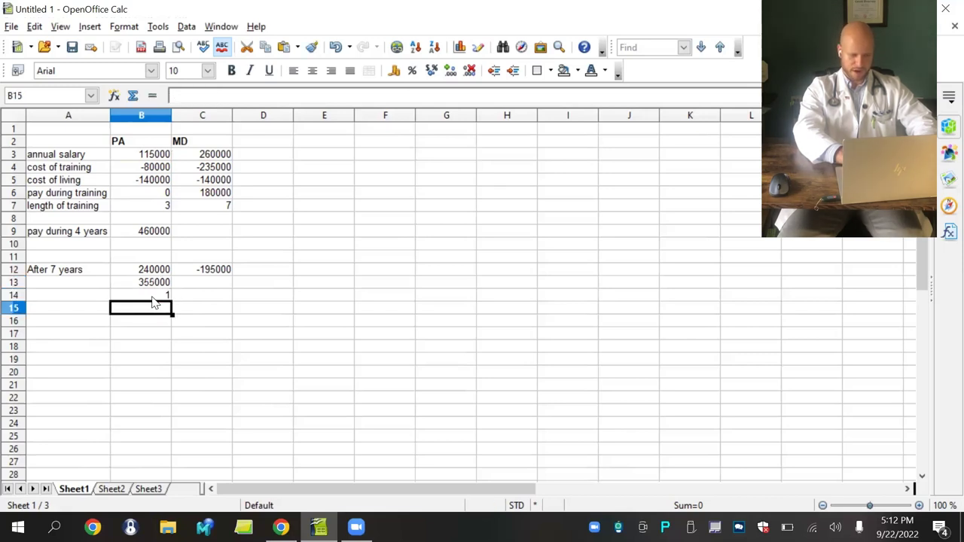
click(190, 301)
text(1)
key(Return)
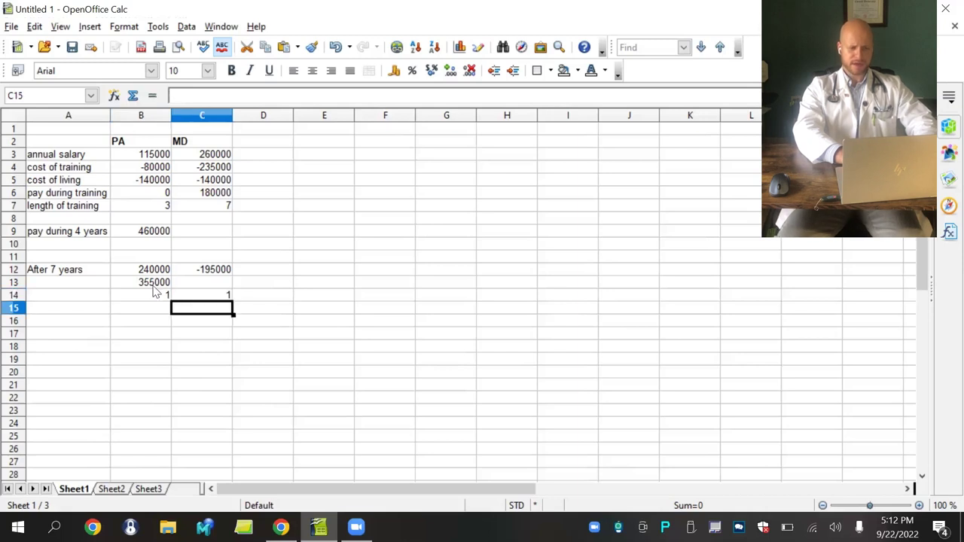
click(152, 285)
key(ctrl+c)
key(Right)
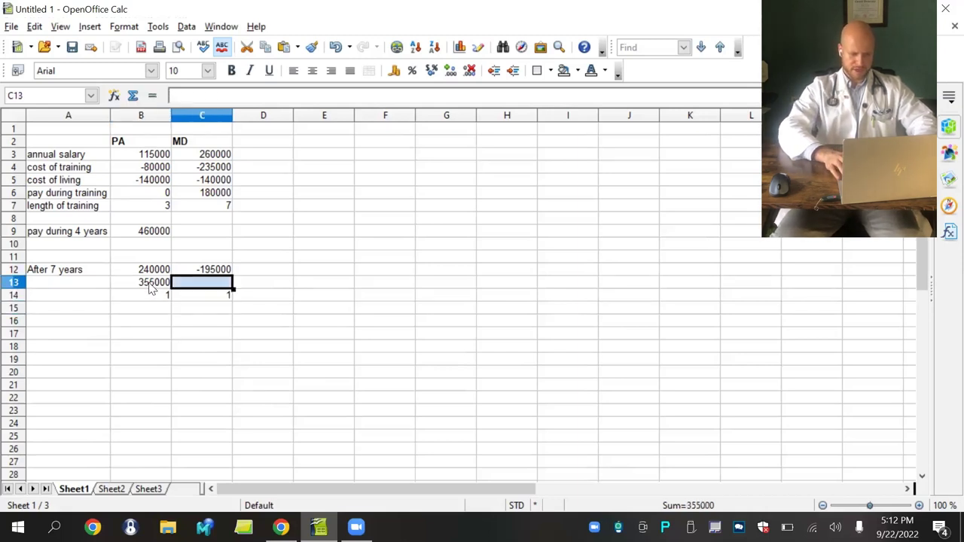
key(ctrl+v)
click(189, 323)
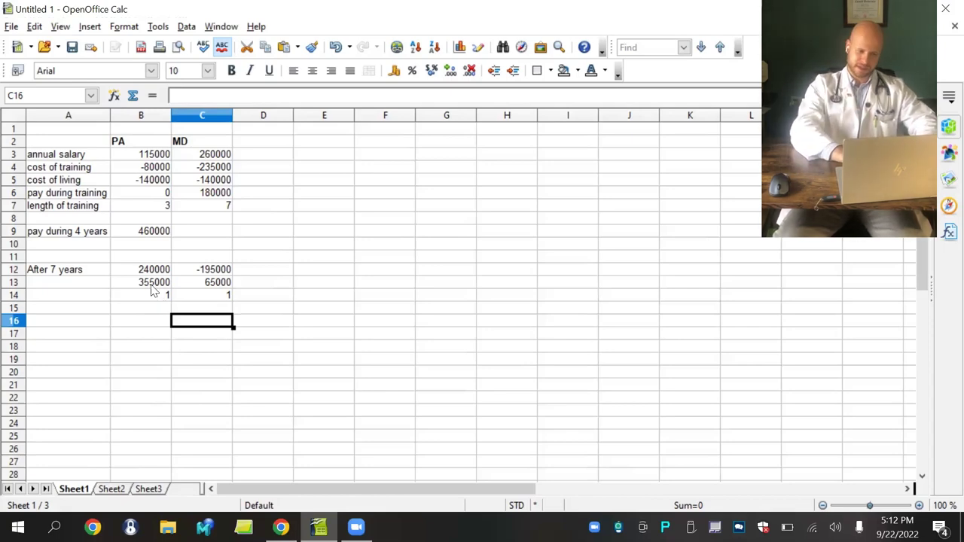
Change B12 to =(B9+B4+B5)-20000, dropping the PA total to 220000.
click(151, 271)
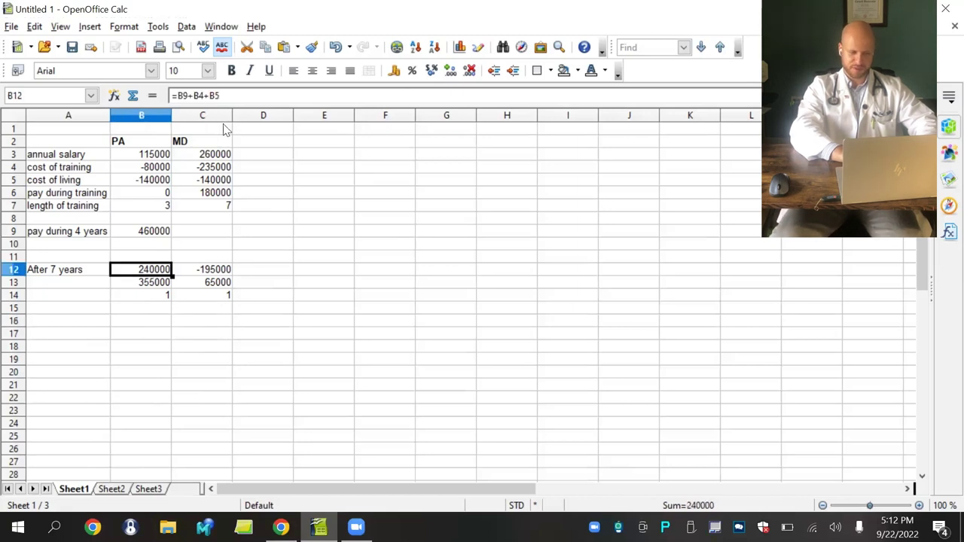
click(243, 95)
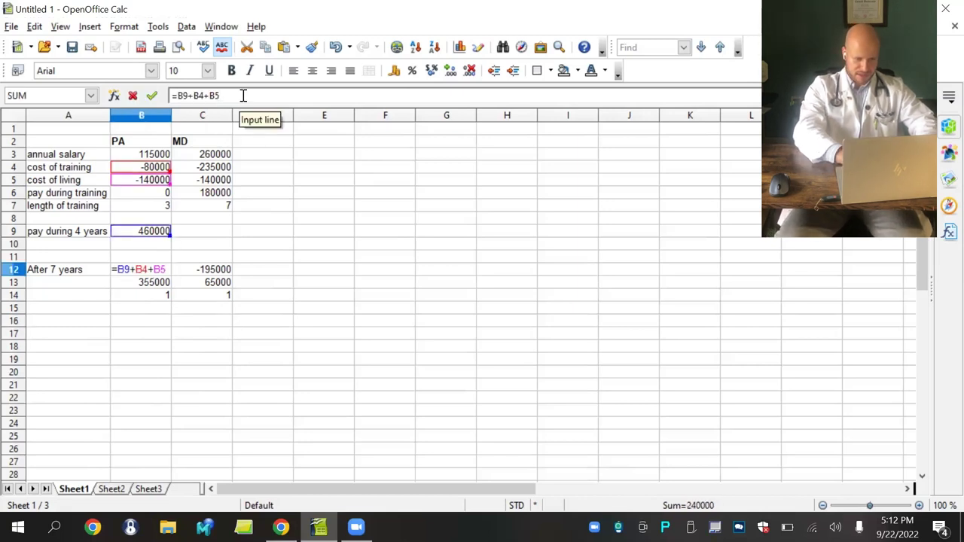
text())
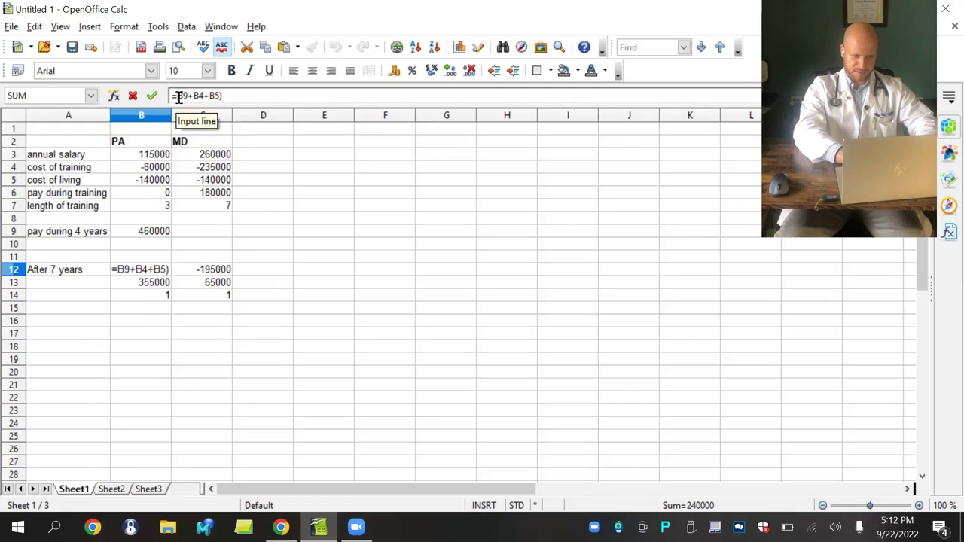
text(()
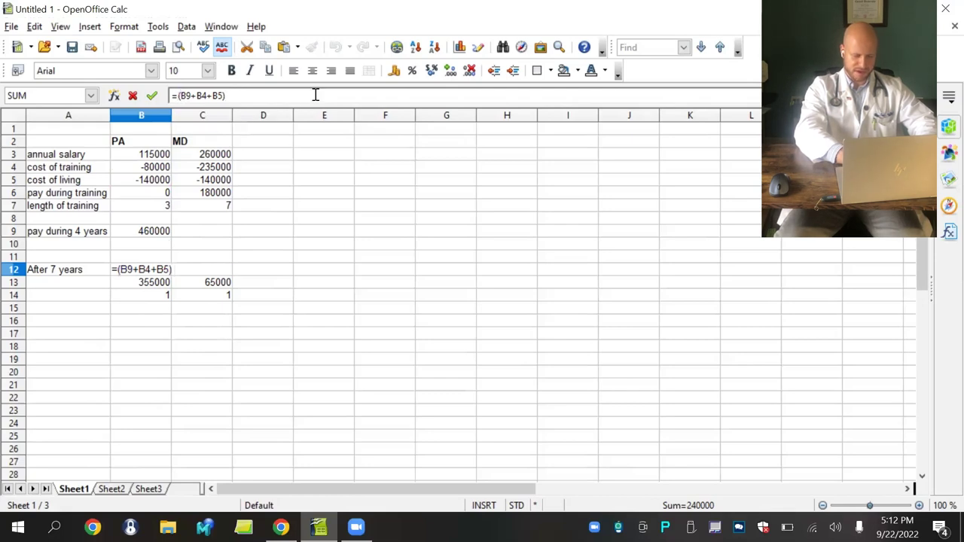
key(End)
text(-)
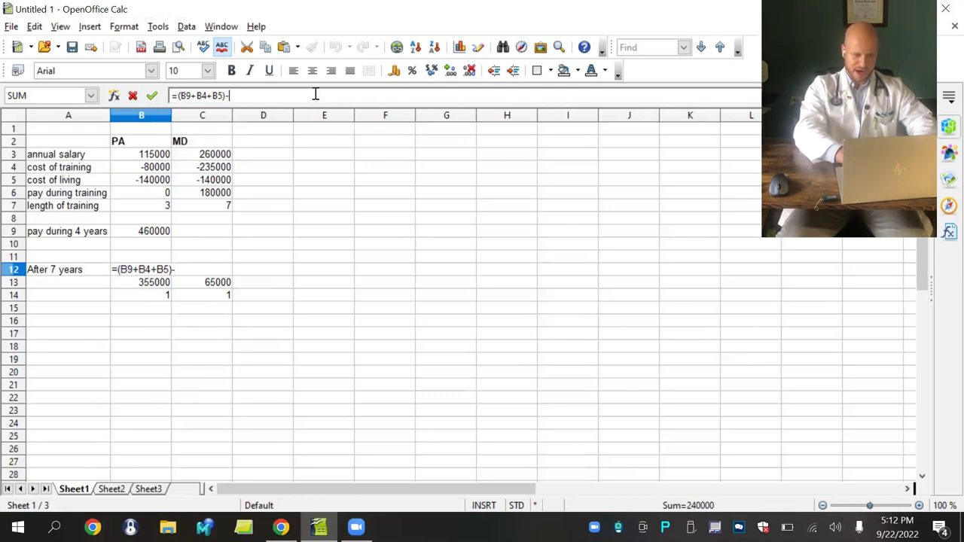
text(20)
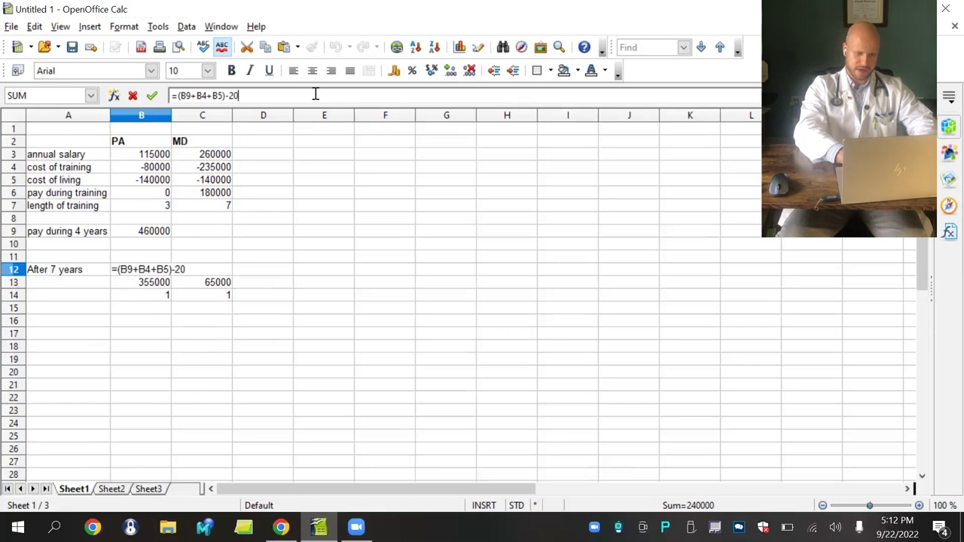
text(000)
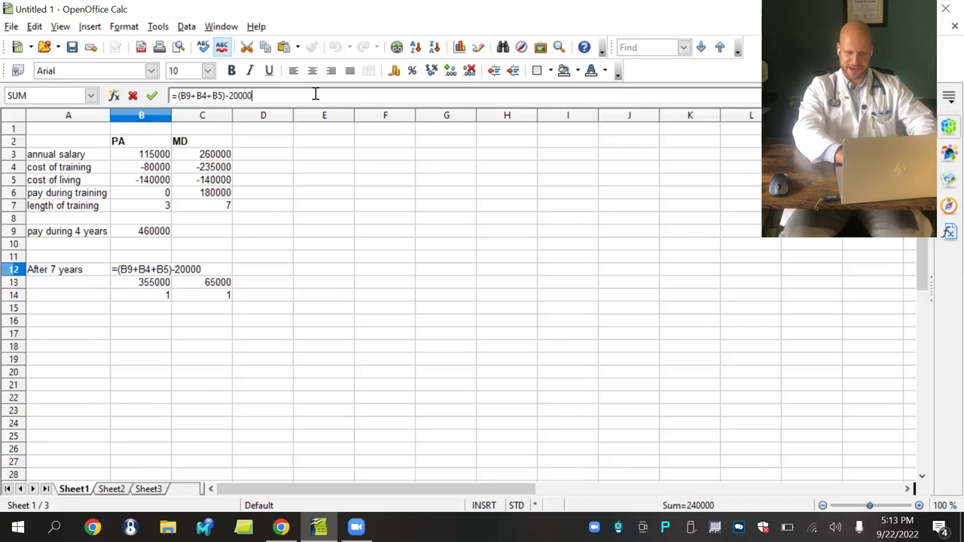
key(Return)
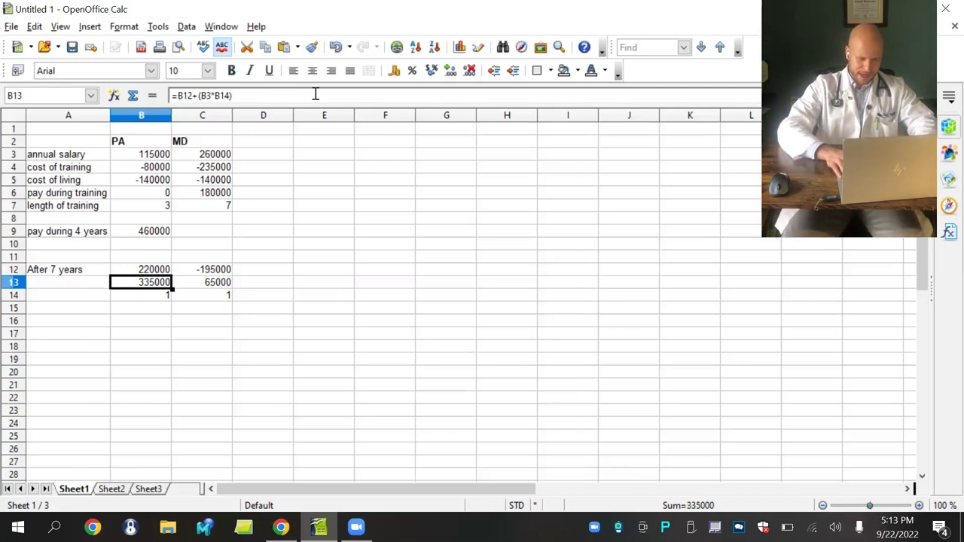
Change C12 to =(C6+C5+C4)-20000, dropping the MD total to -215000.
key(Up)
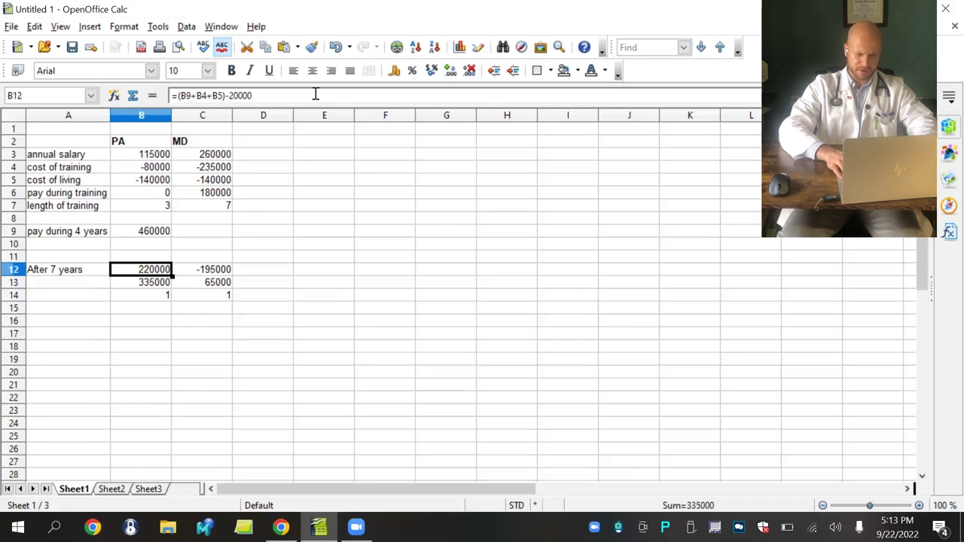
key(Right)
key(Left)
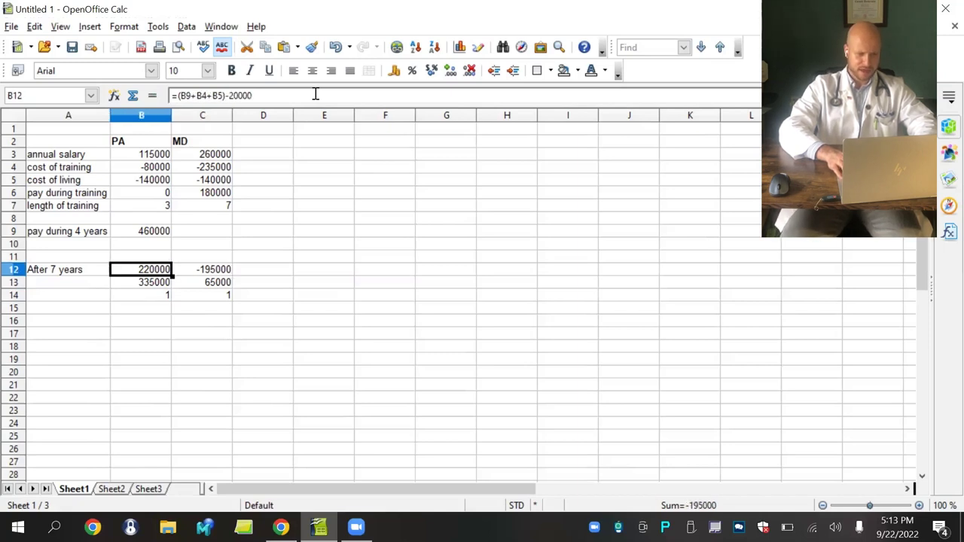
key(Right)
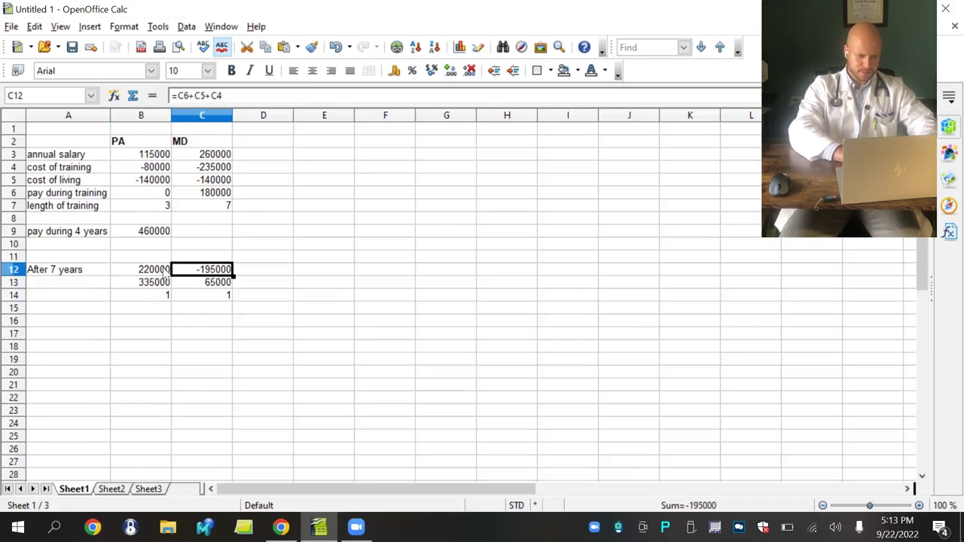
click(177, 94)
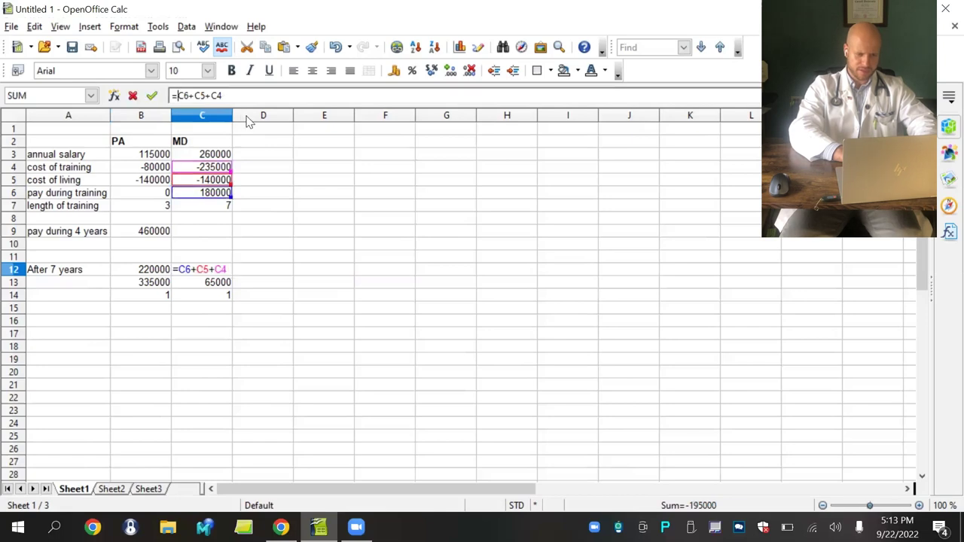
text(()
key(Right)
key(Right)
key(Right)
key(Right)
key(Right)
key(Right)
key(Right)
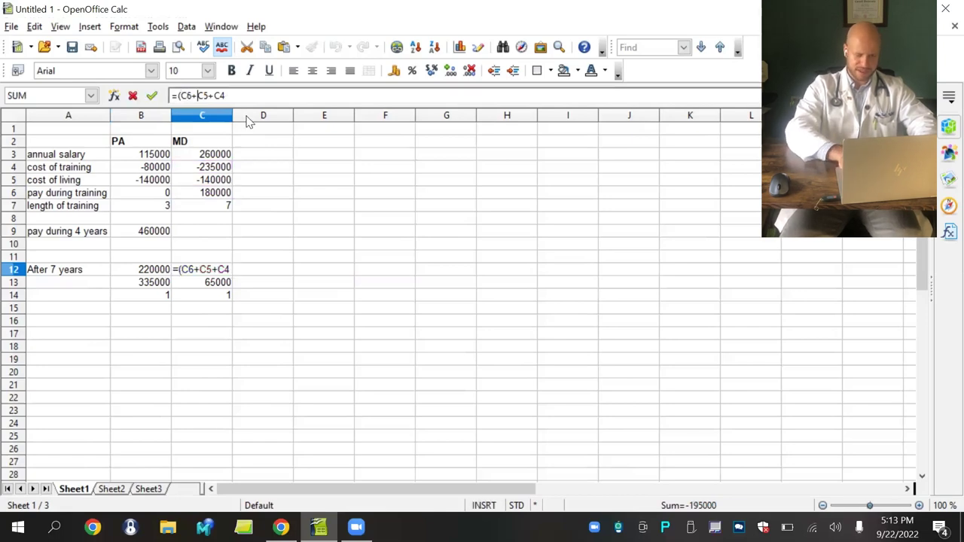
key(Right)
text())
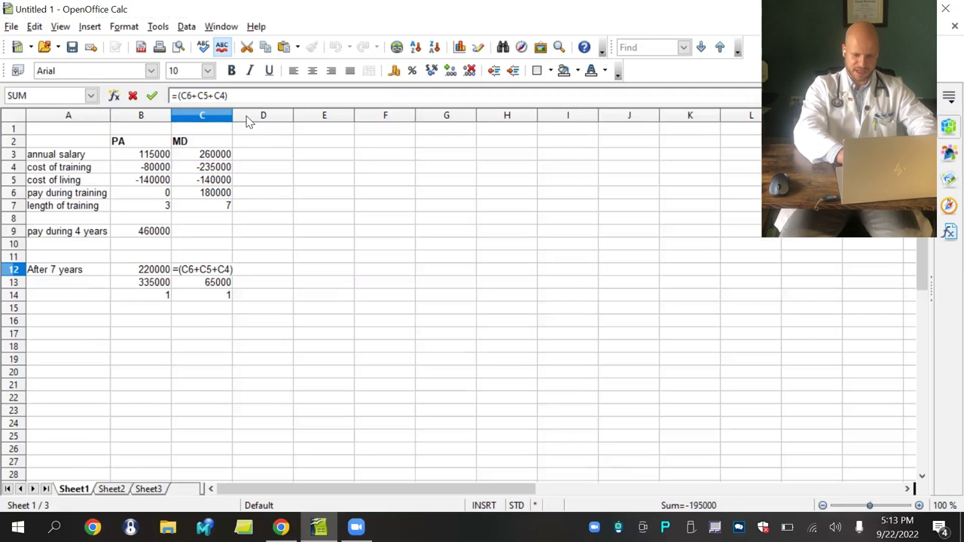
text(+)
key(BackSpace)
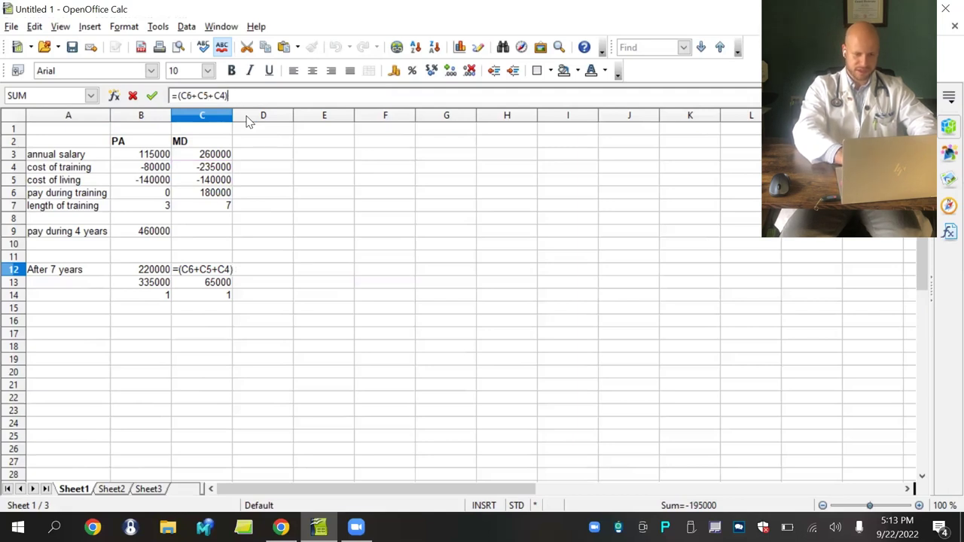
text(-20000)
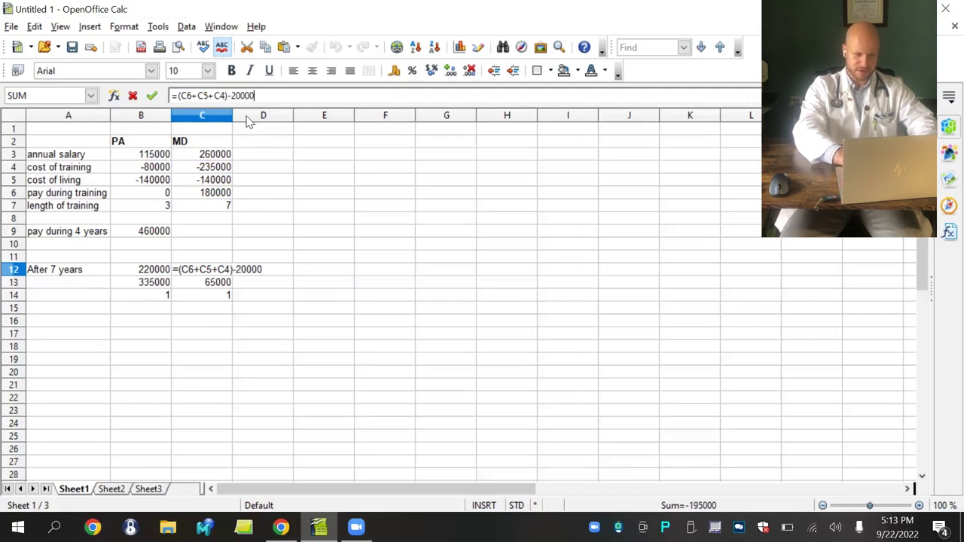
key(Return)
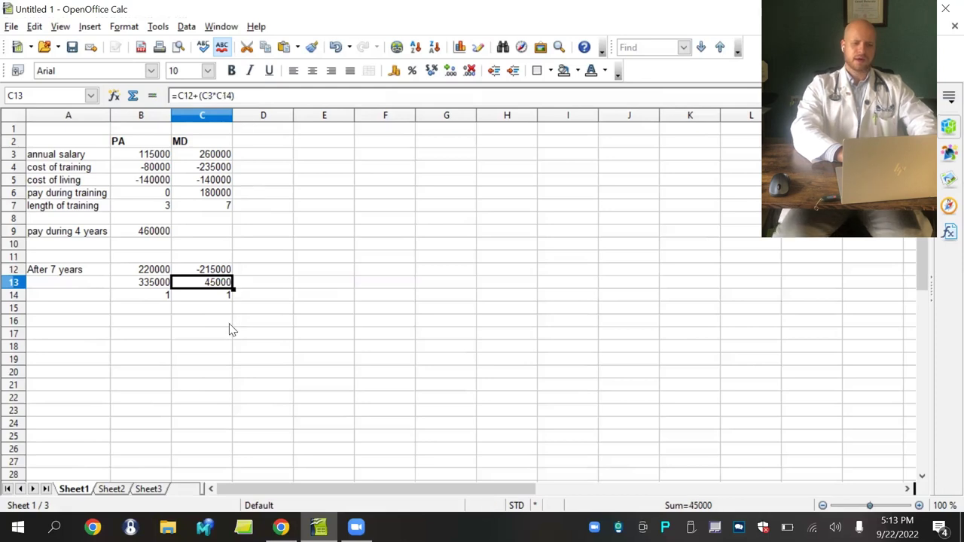
Enter 2 as the year count for PA in B14 and MD in C14.
click(230, 324)
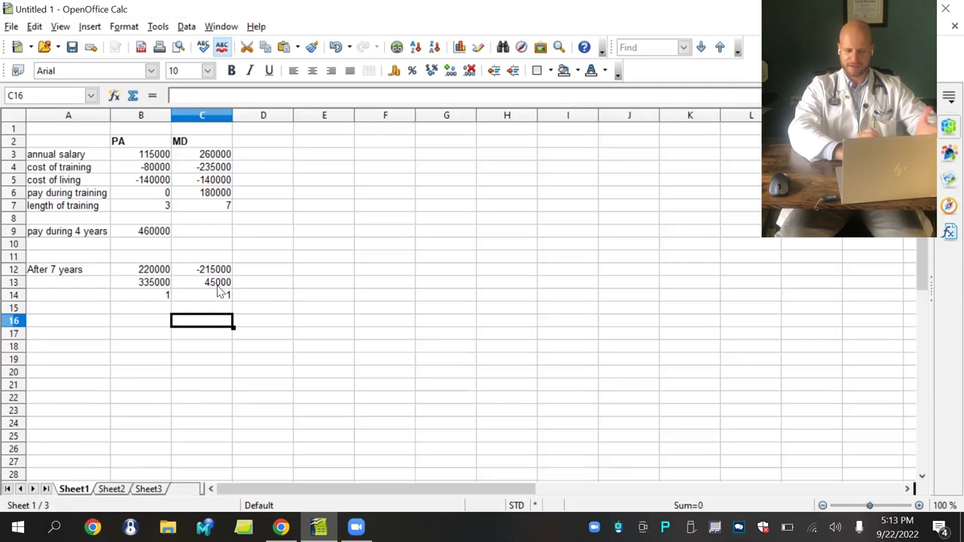
click(158, 297)
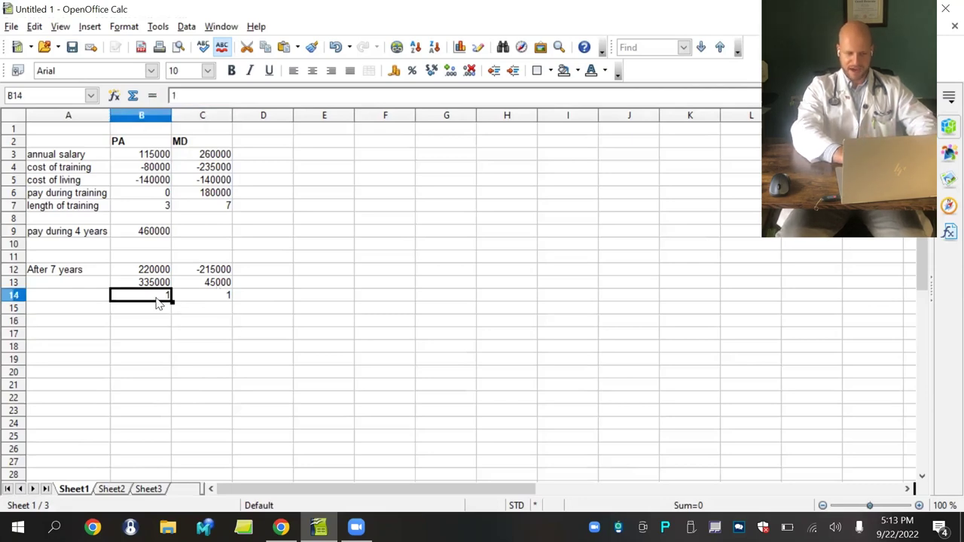
text(2)
key(Tab)
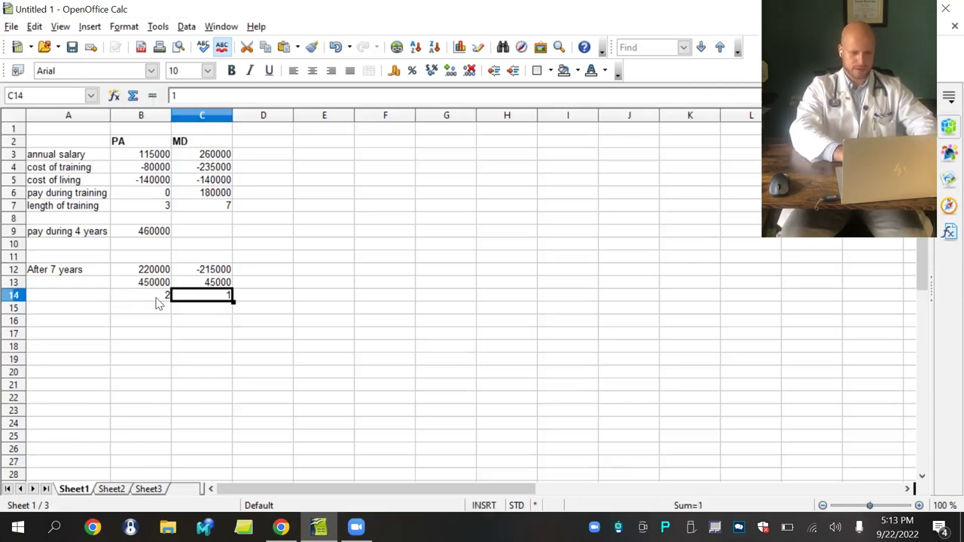
text(2)
key(Return)
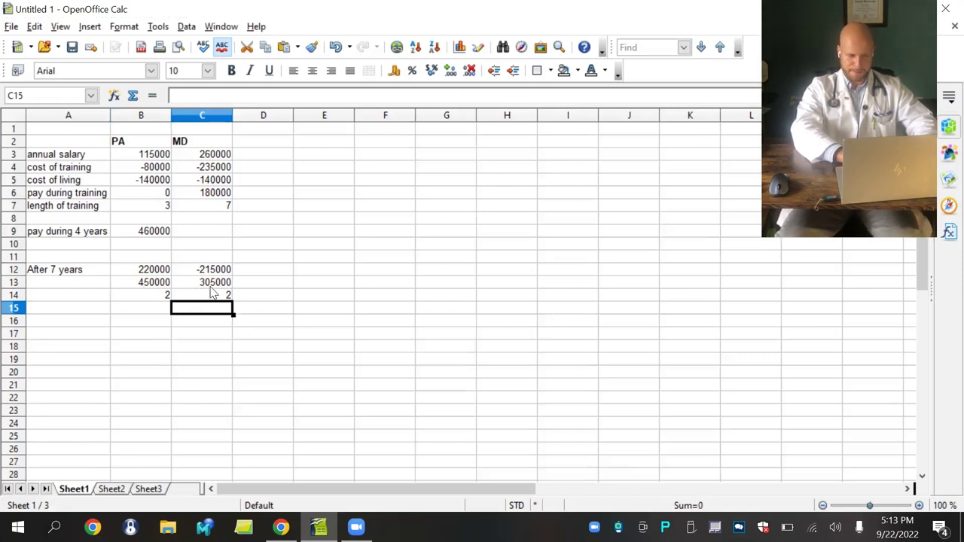
Change B12 to =(B9+B4+B5)-(20000*B14), making the PA total 200000.
click(167, 269)
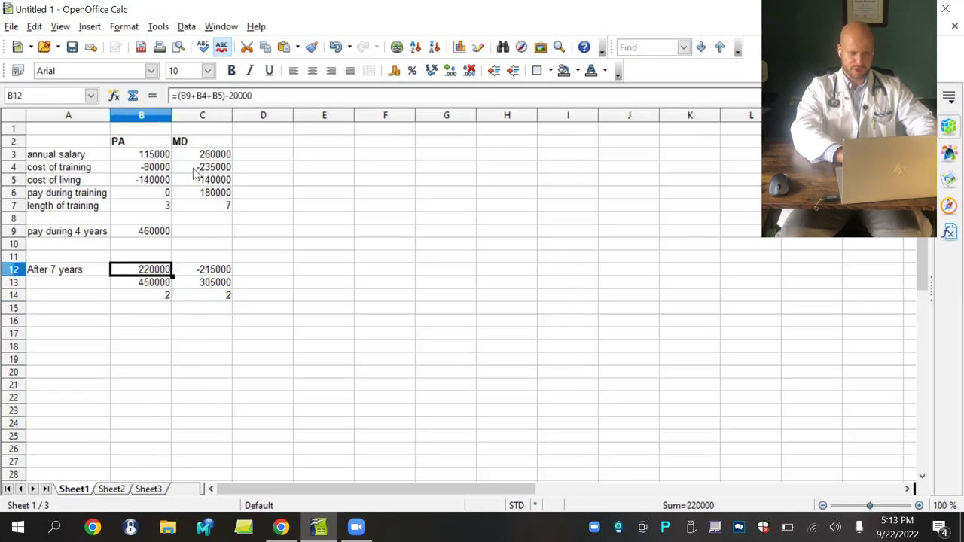
click(229, 95)
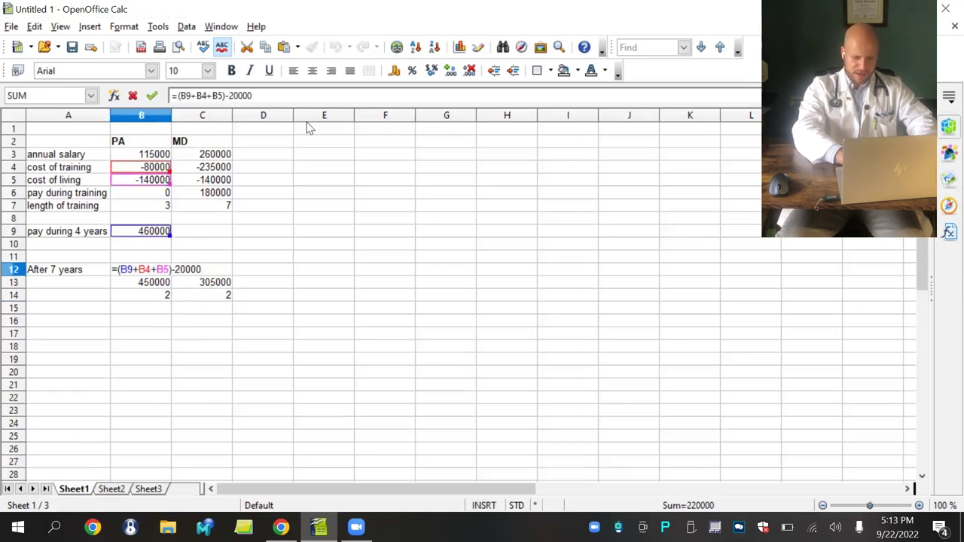
text(()
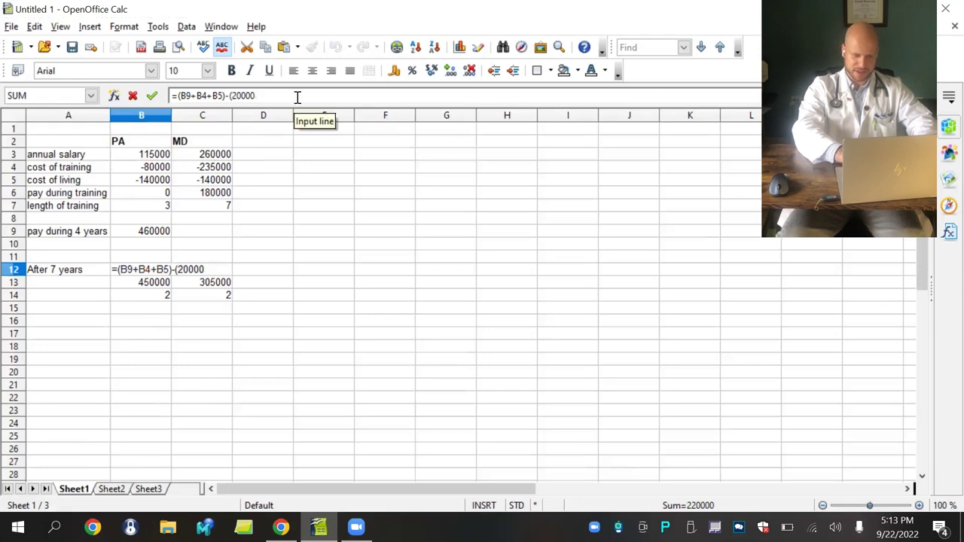
text(*)
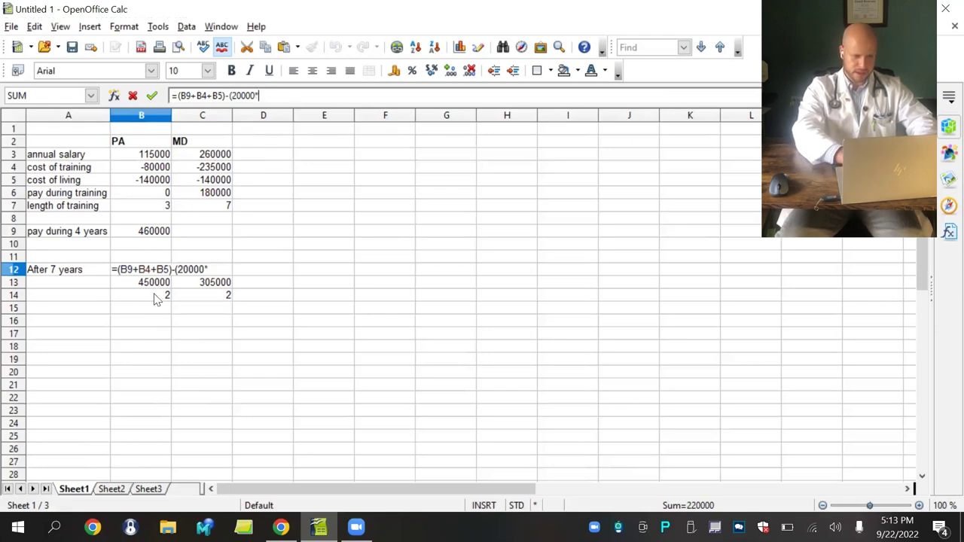
text())
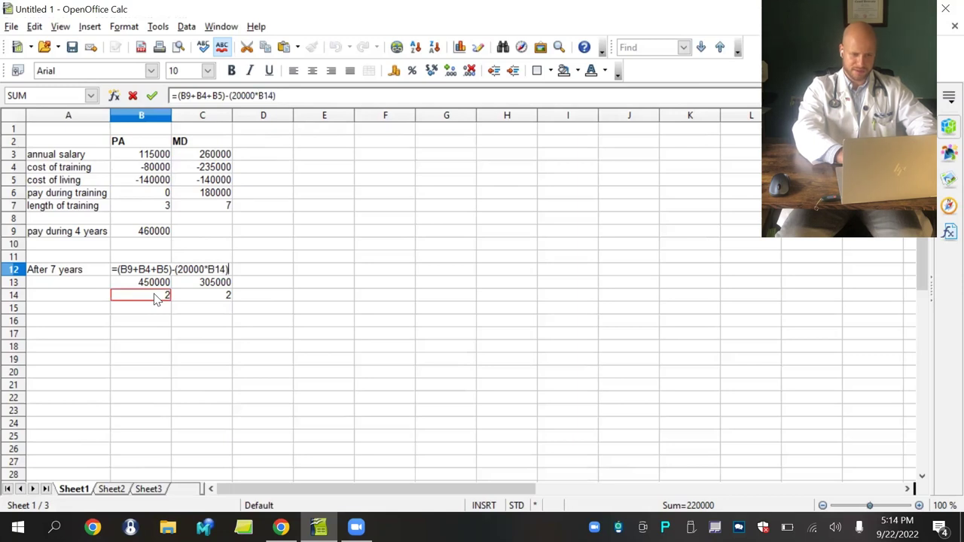
key(Return)
Change C12 to =(C6+C5+C4)-(20000*C14), making the MD total -235000.
click(213, 272)
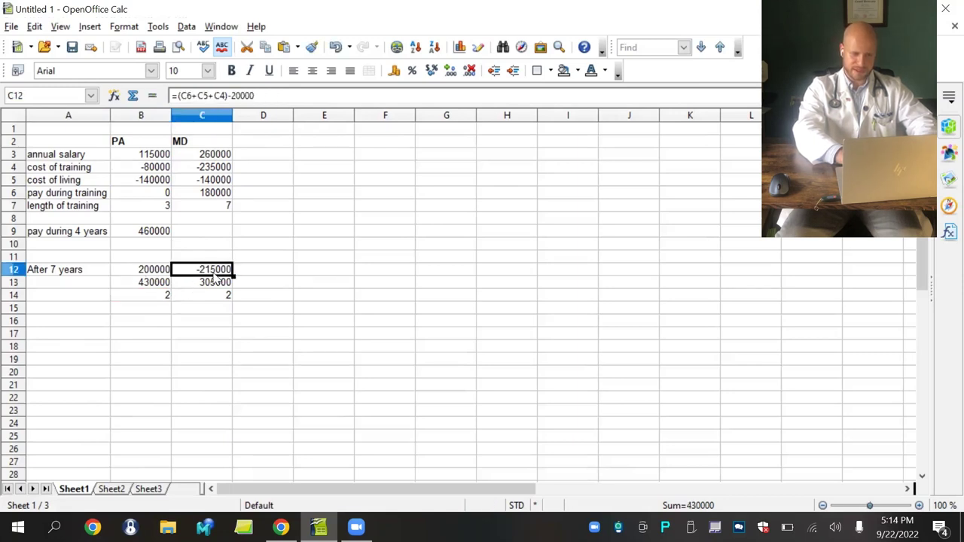
click(247, 96)
click(246, 96)
text(()
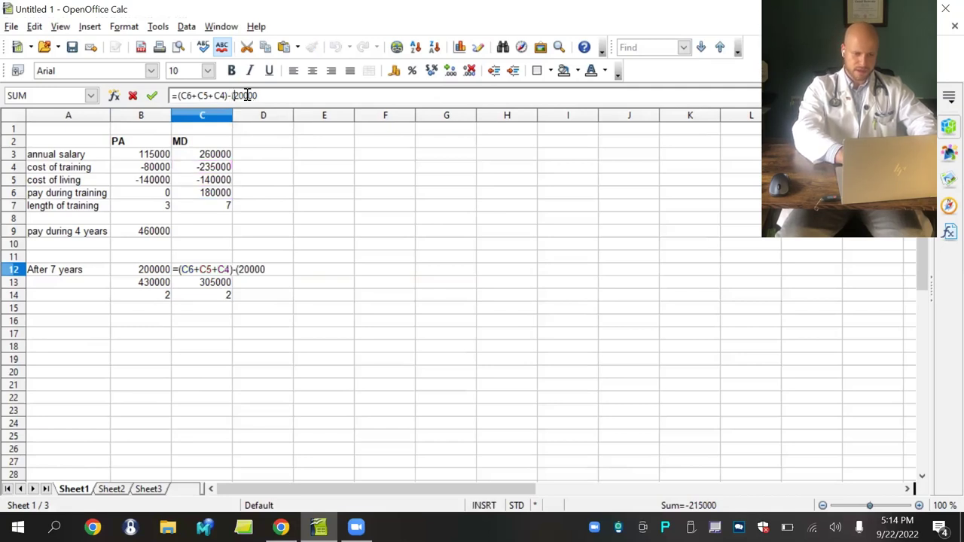
click(278, 96)
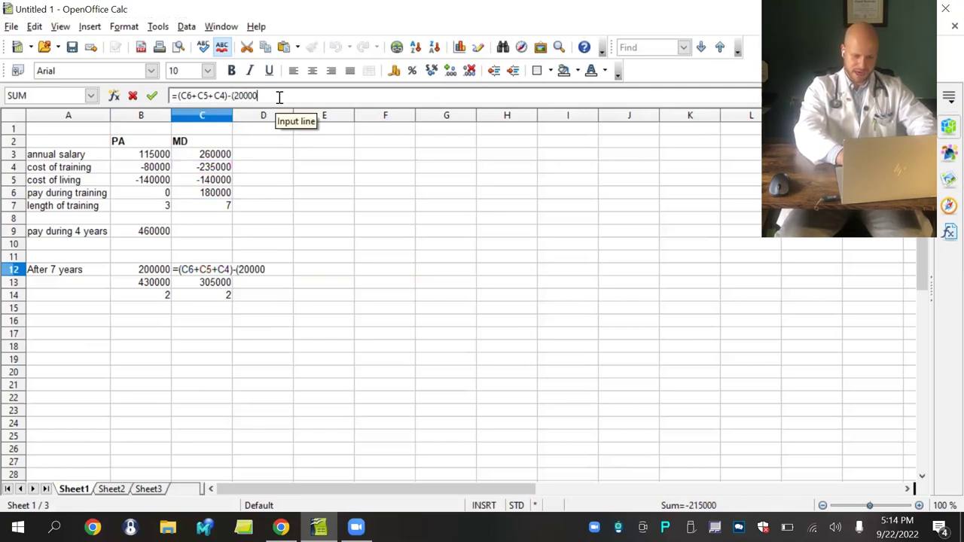
text(*)
click(223, 298)
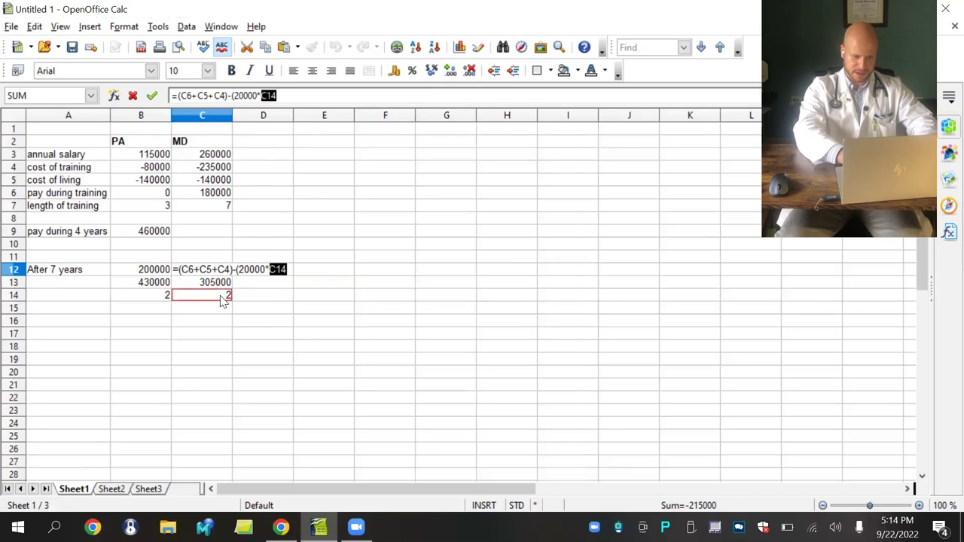
text())
key(Return)
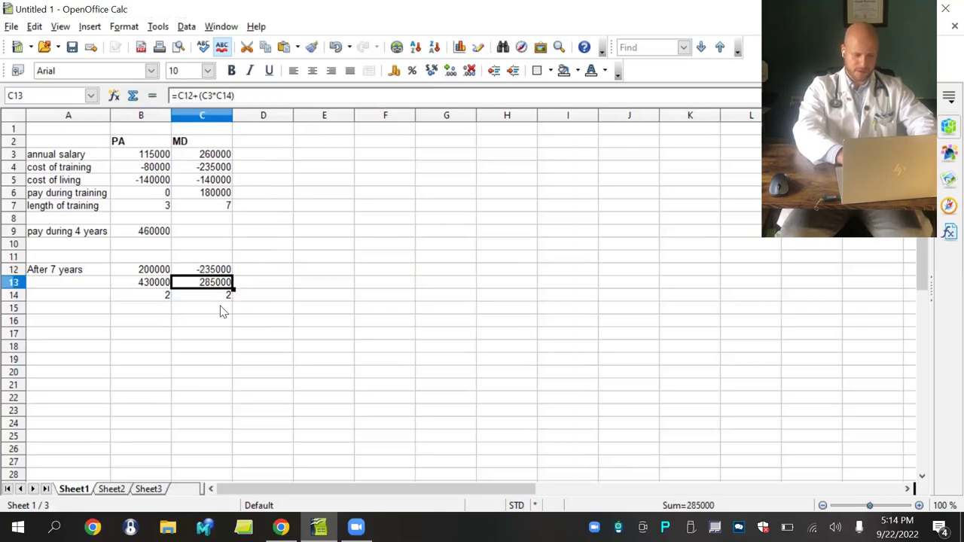
click(198, 325)
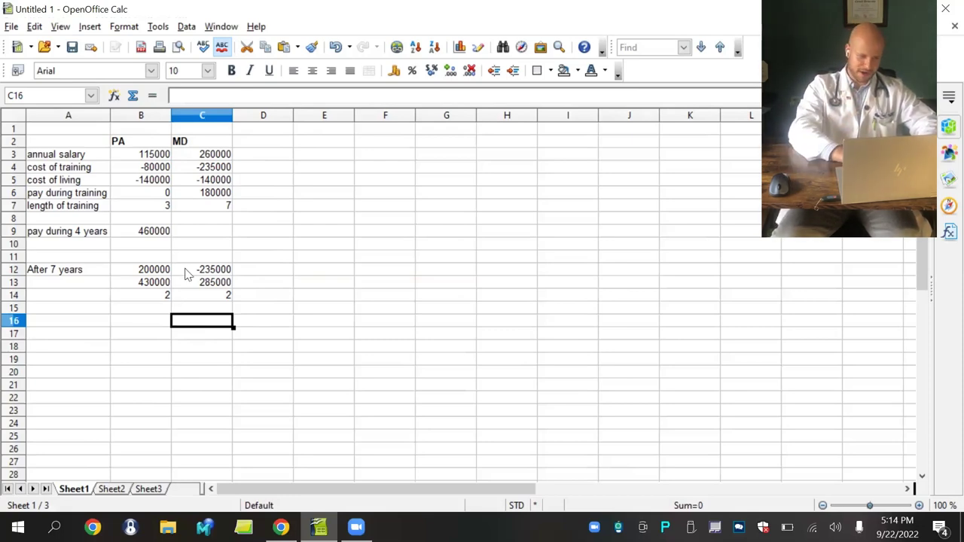
Enter 3 as both the PA (B14) and MD (C14) year counts.
click(164, 297)
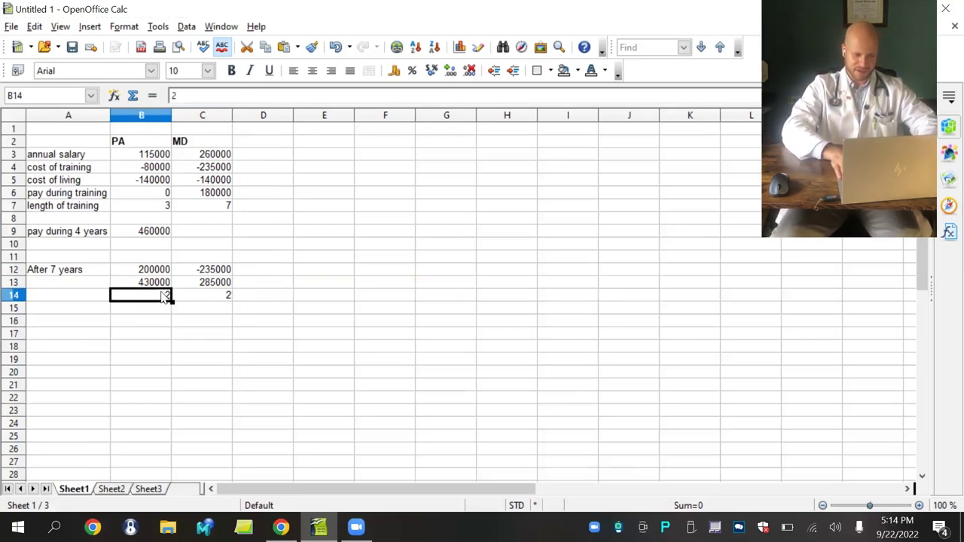
text(3)
key(Tab)
text(3)
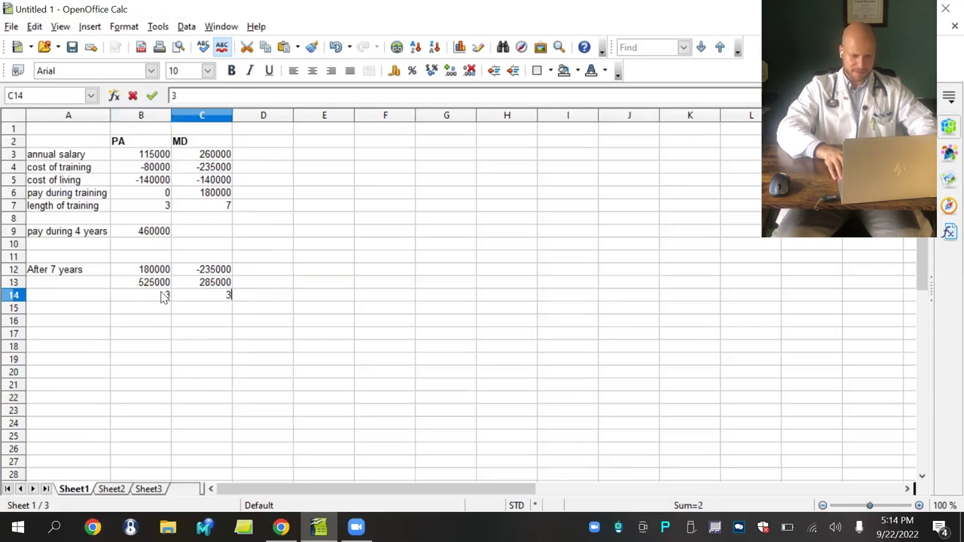
key(Return)
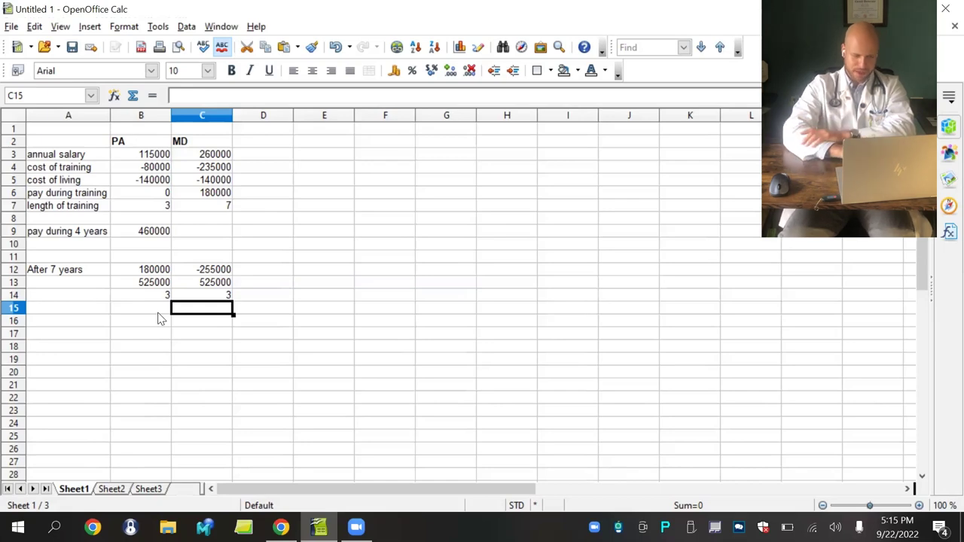
Try 4 years, then 5 years, for both PA and MD in B14 and C14.
key(Up)
key(Left)
text(4)
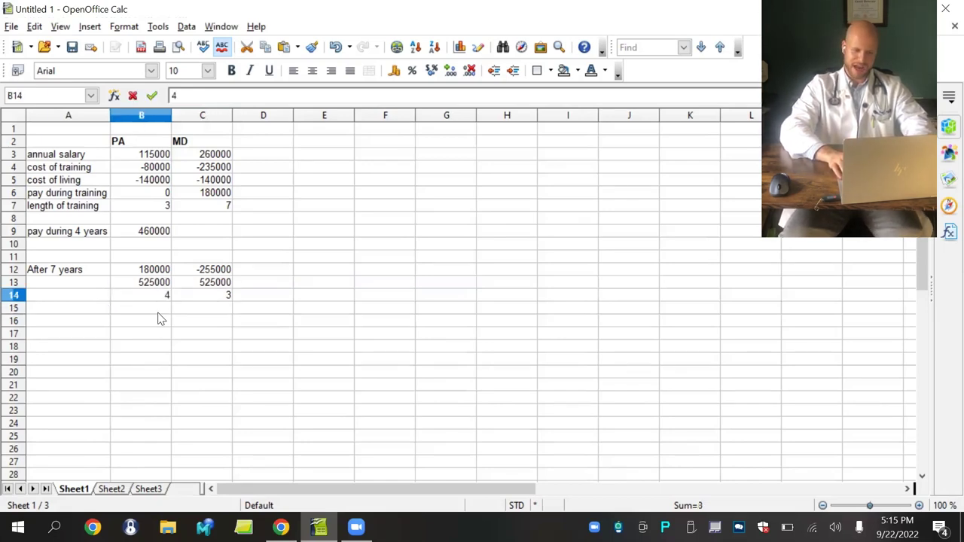
key(Tab)
text(4)
key(Tab)
key(Left)
key(Left)
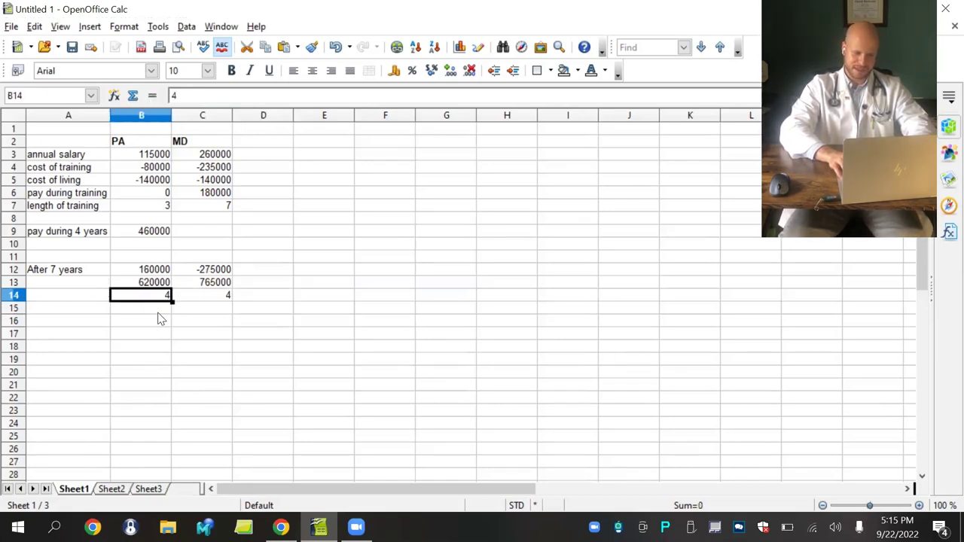
text(5)
key(Tab)
text(5)
key(Tab)
key(Left)
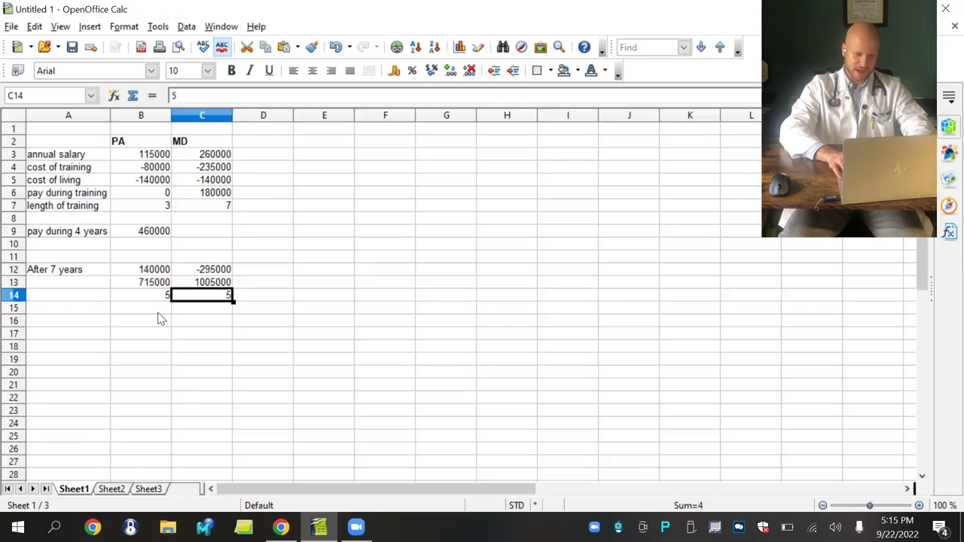
key(Left)
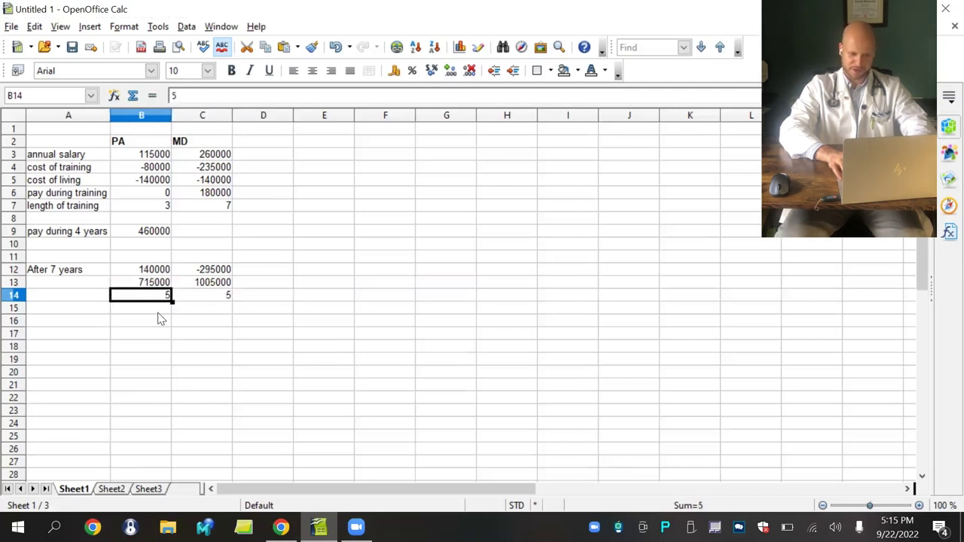
Set the PA length to 6 years and the MD length to 7 years.
text(6)
key(Tab)
text(7)
key(Tab)
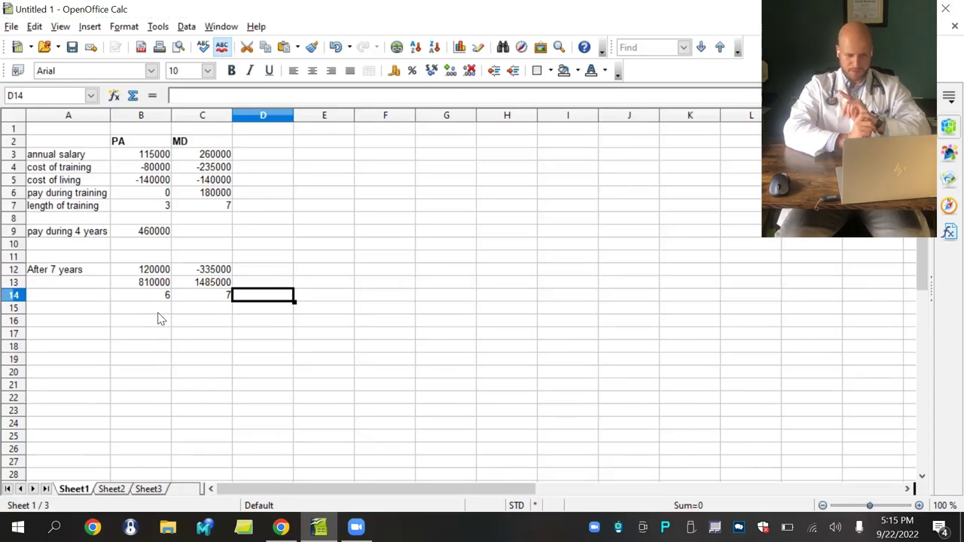
Enter 1 year for both PA and MD, then step down to B15.
key(Left)
key(Left)
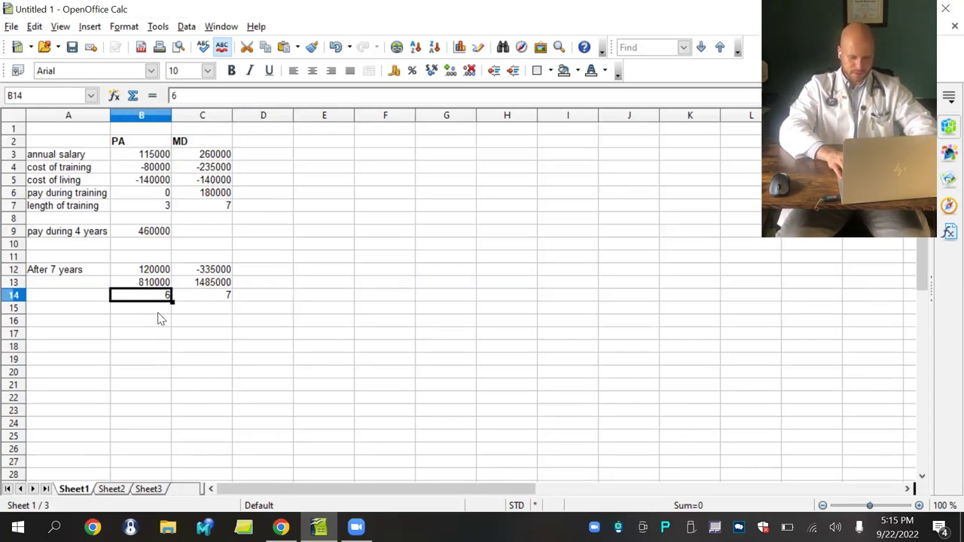
text(1)
key(Tab)
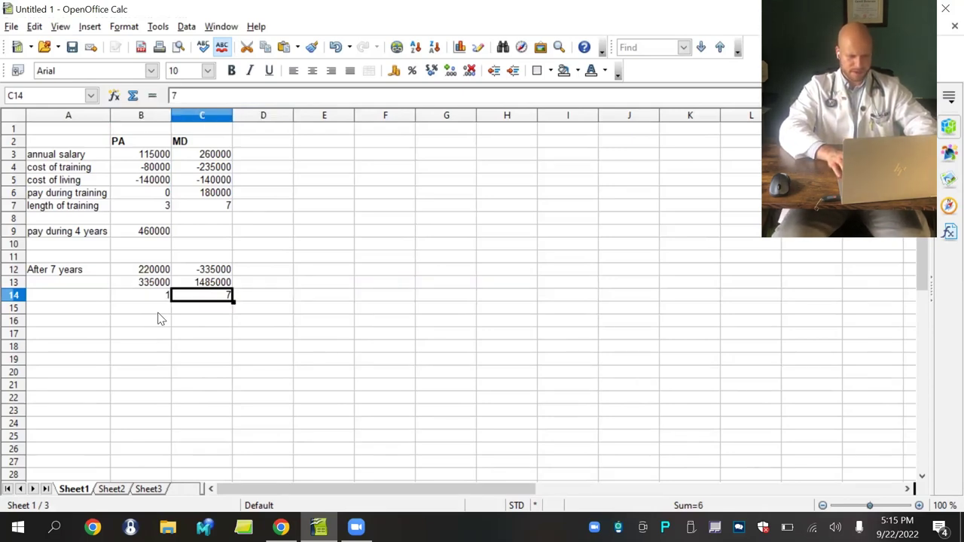
text(1)
key(Tab)
key(Left)
key(Left)
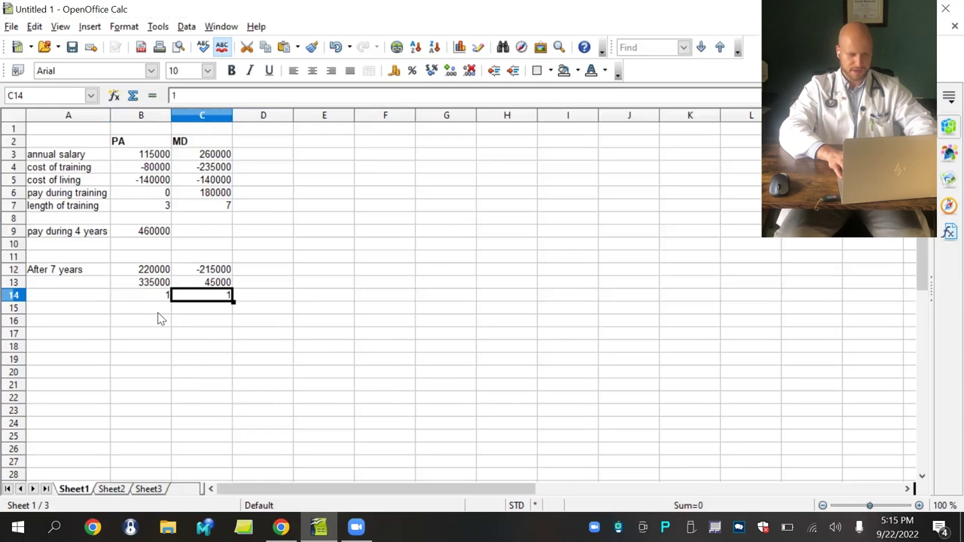
key(Down)
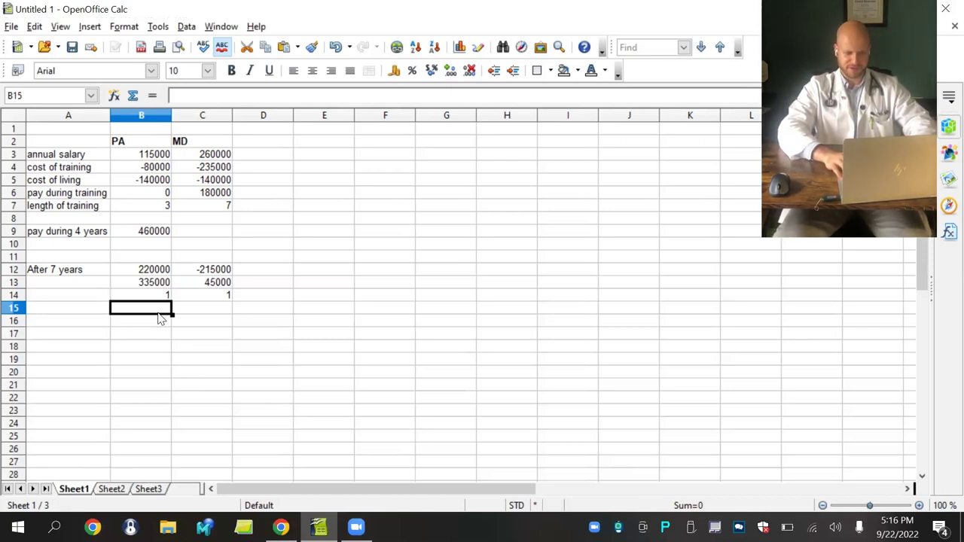
Try 2 years for both PA and MD in B14 and C14.
key(Up)
text(2)
key(Right)
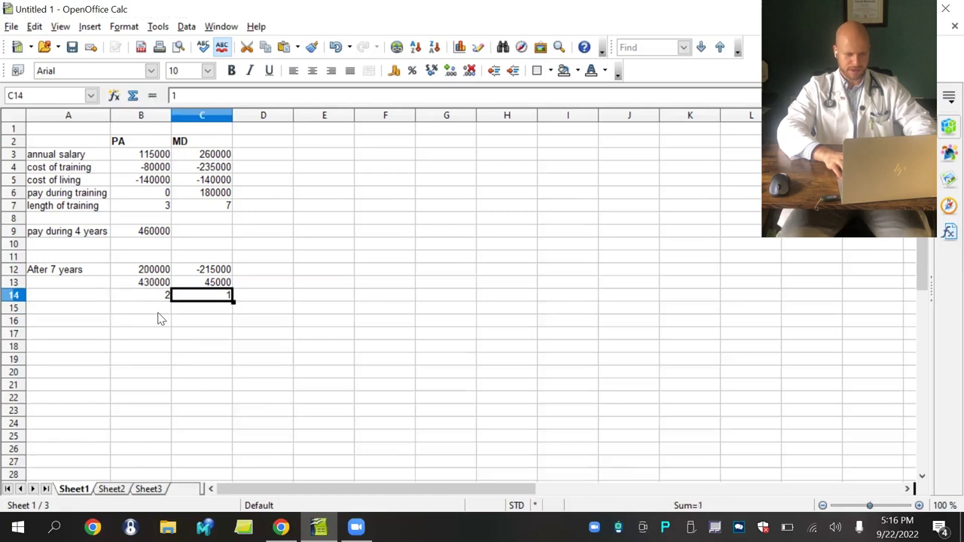
text(2)
key(Right)
key(Down)
key(Left)
Put both year counts back to 3 and leave the active cell on B15.
key(Up)
key(Left)
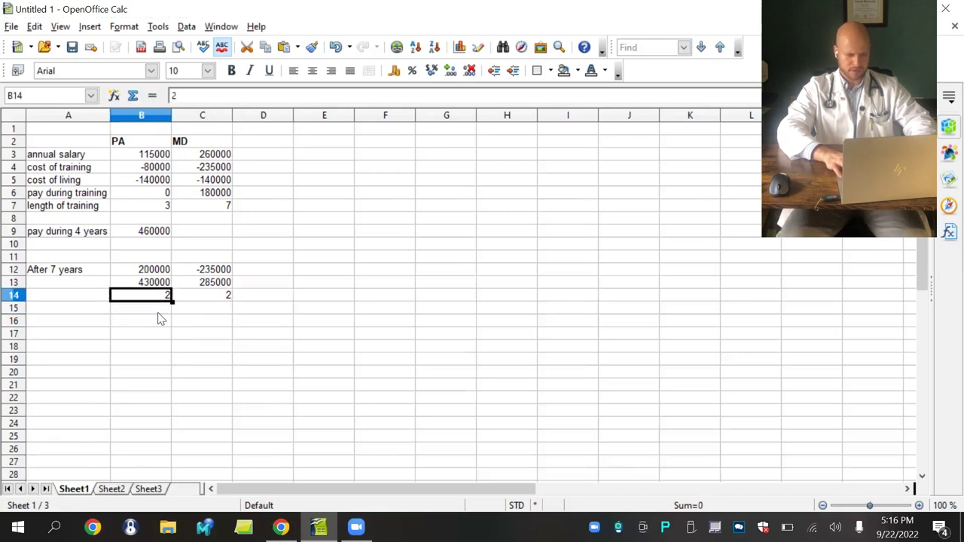
text(3)
key(Right)
text(3)
key(Right)
key(Down)
key(Left)
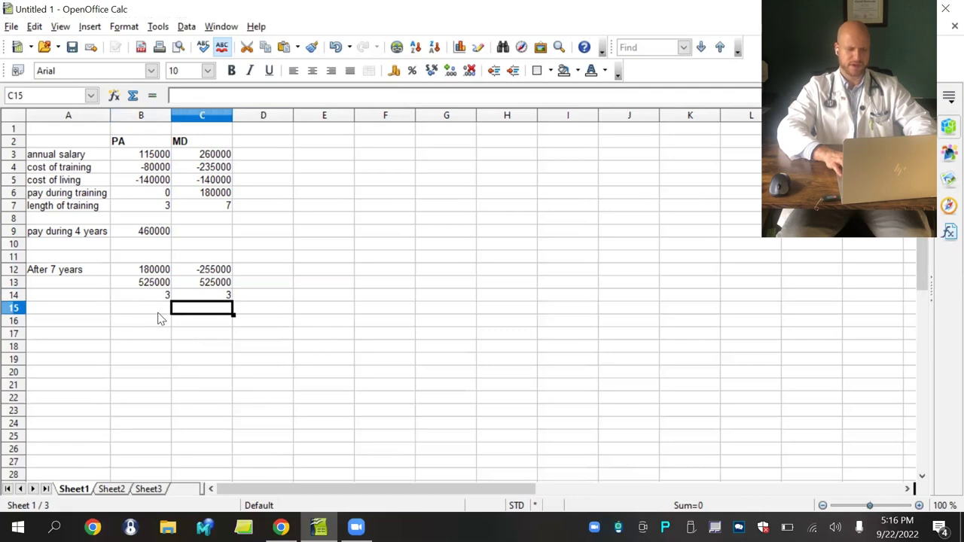
key(Up)
key(Left)
key(Down)
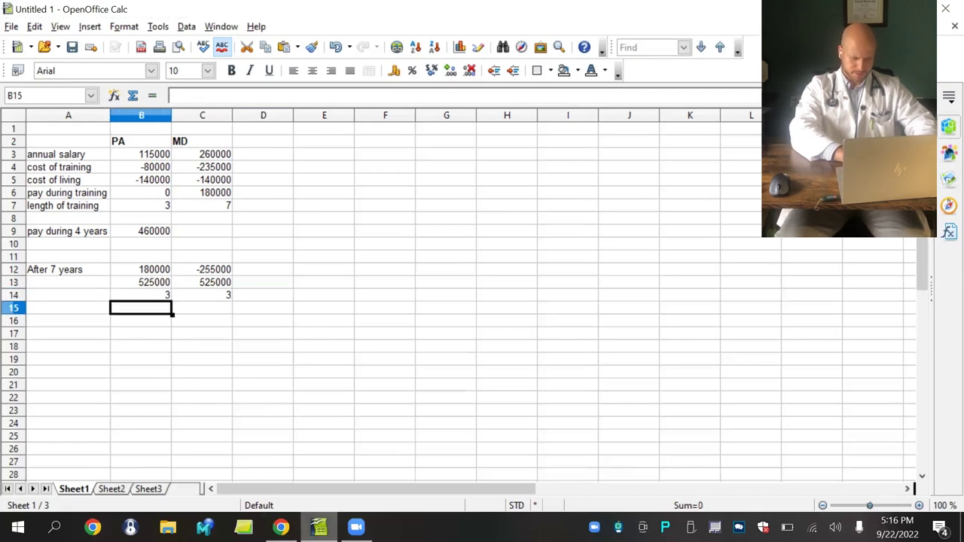
Search the web for the Ramsey retirement calculator and open its page.
click(280, 527)
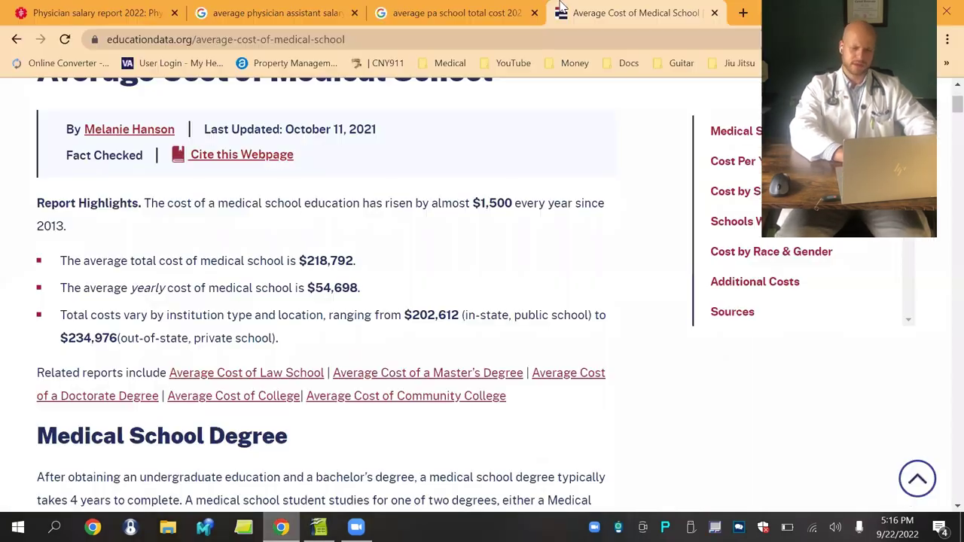
click(743, 13)
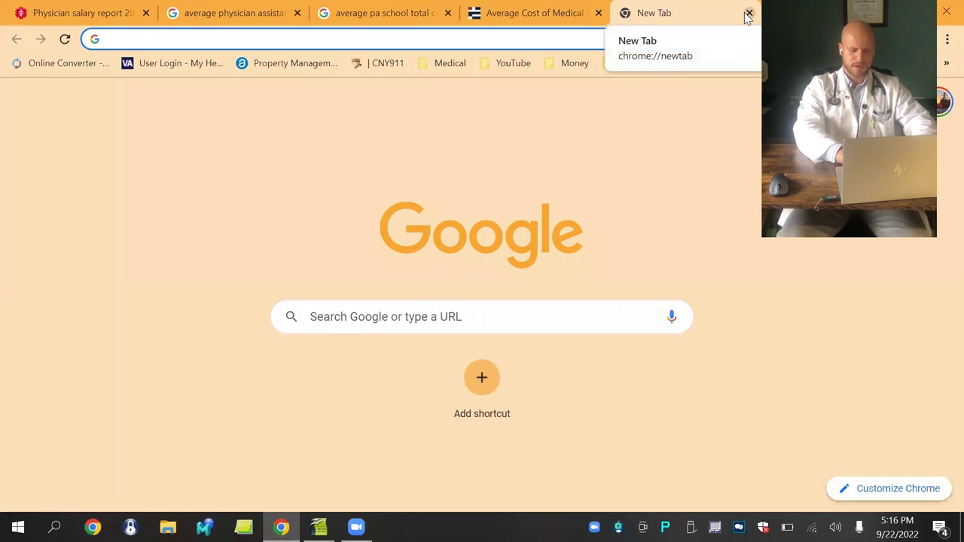
text(retir)
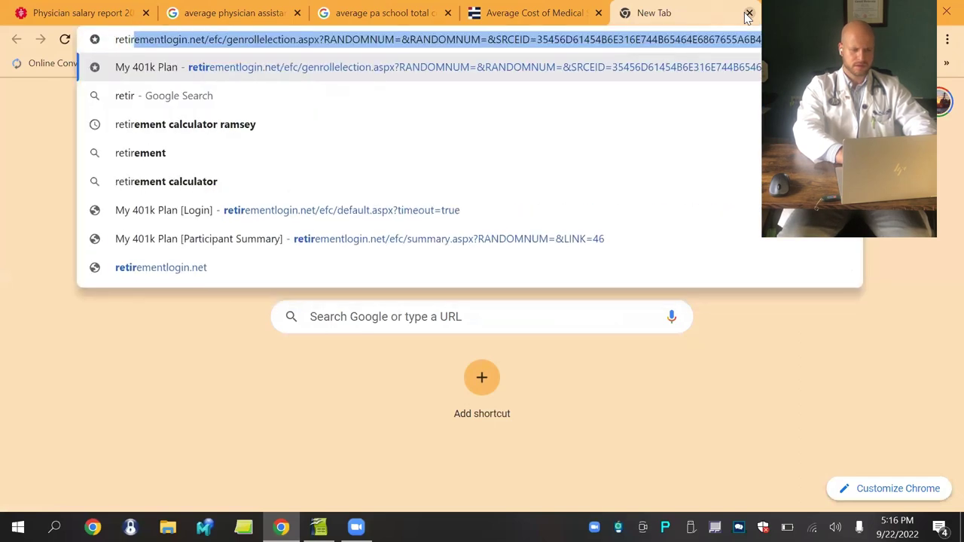
click(308, 128)
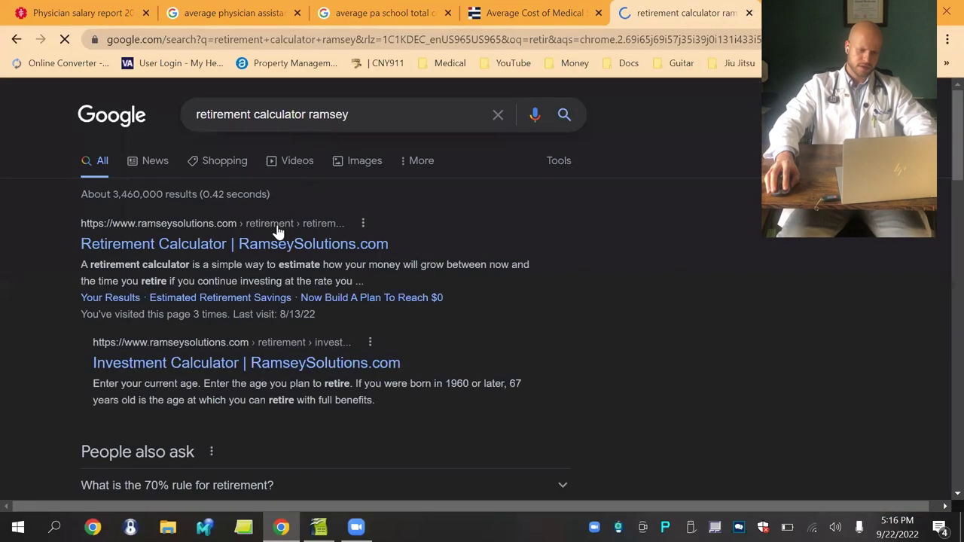
click(278, 246)
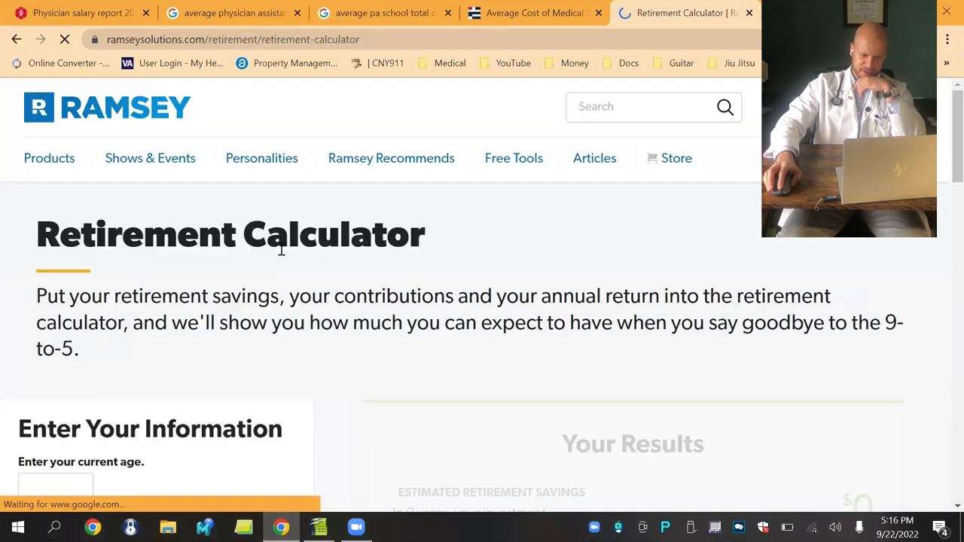
scroll(281, 251, down, 4)
Enter current age 65 and 300000 currently invested in the calculator.
click(58, 184)
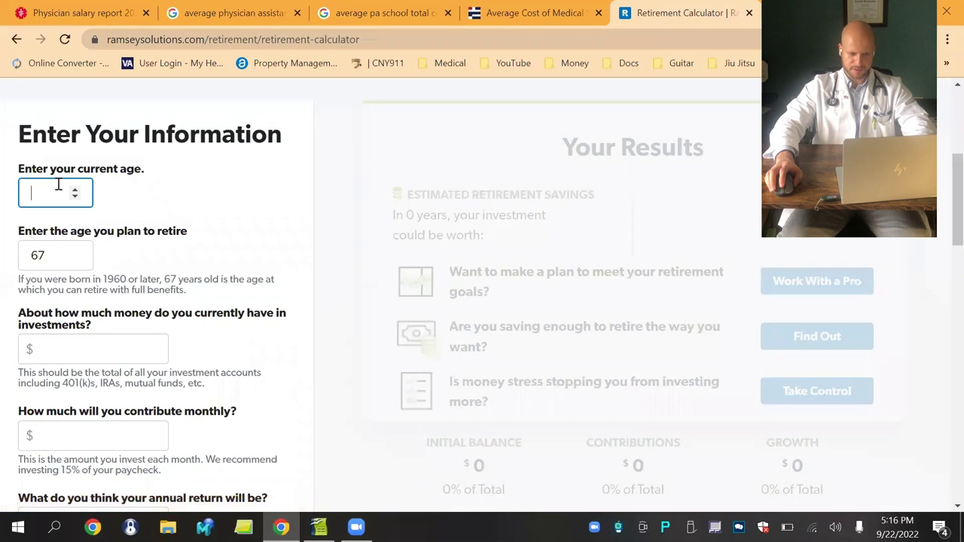
text(65)
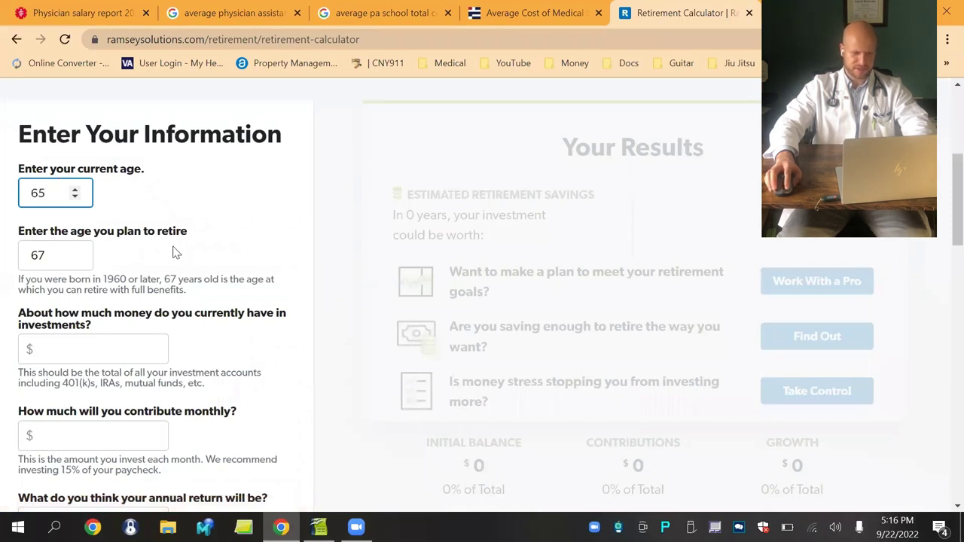
click(97, 349)
text(300)
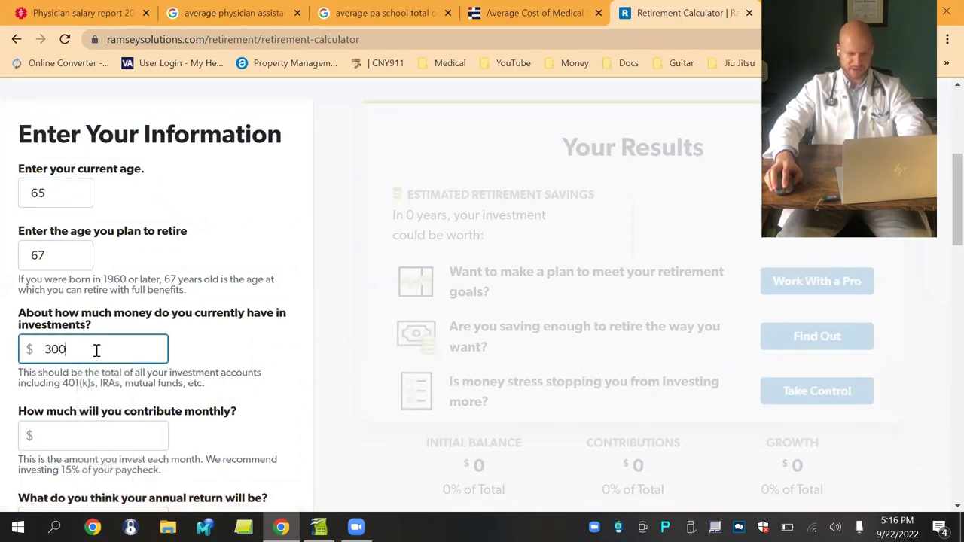
text(000)
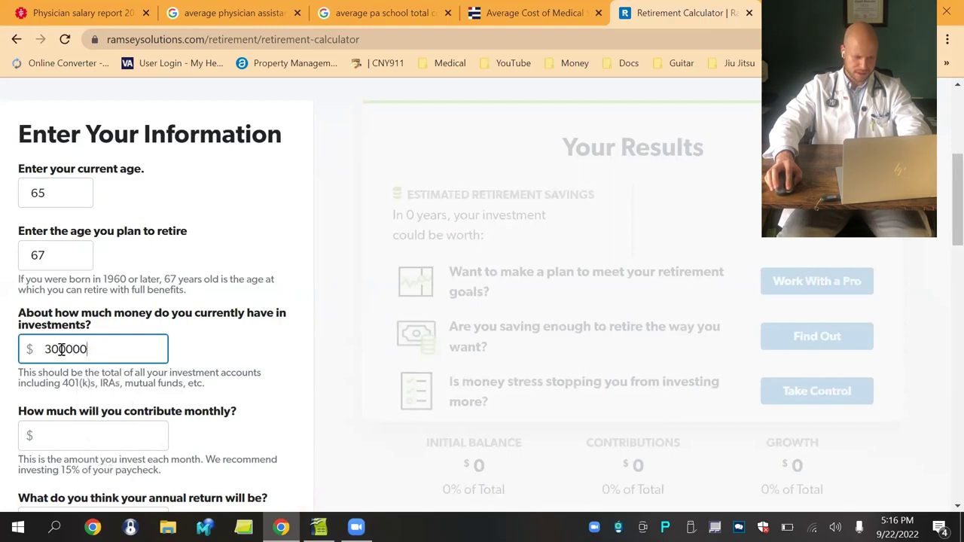
click(62, 349)
Set monthly contribution 0 and 9% annual return, then calculate the projection.
scroll(110, 365, down, 2)
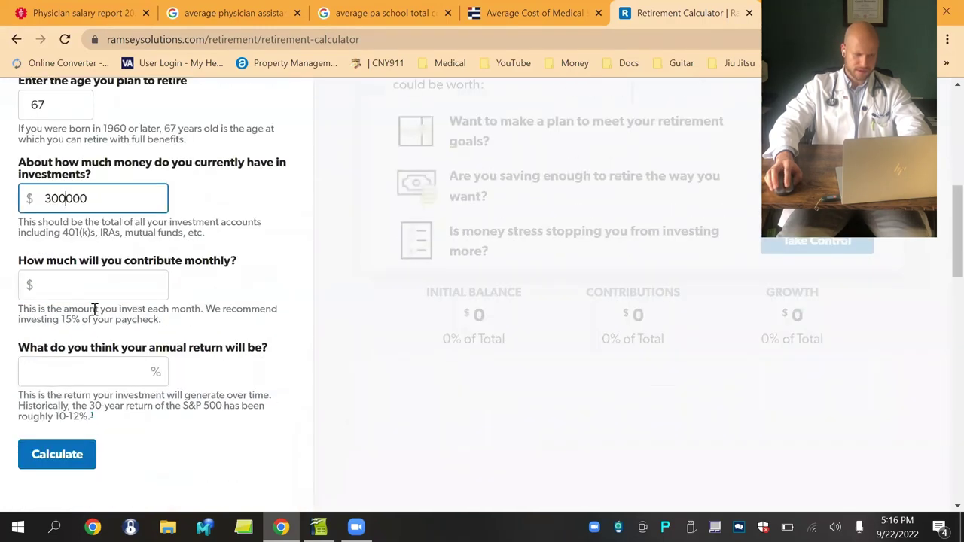
click(99, 292)
text(0)
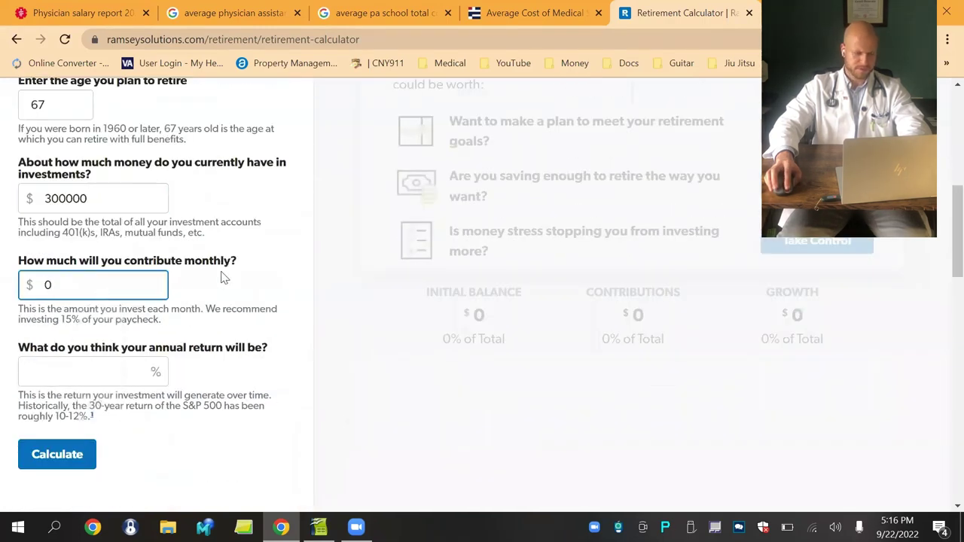
scroll(128, 316, down, 2)
click(113, 226)
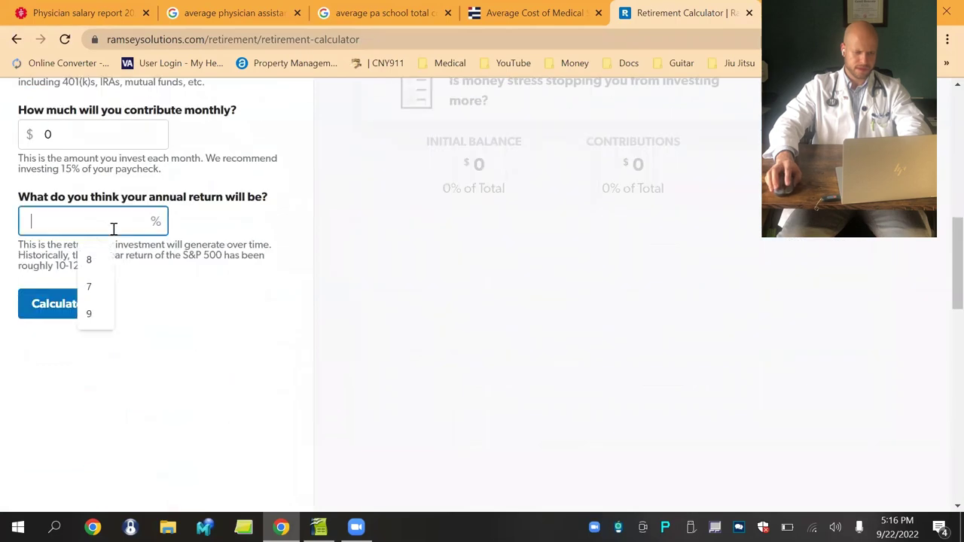
text(9)
click(47, 312)
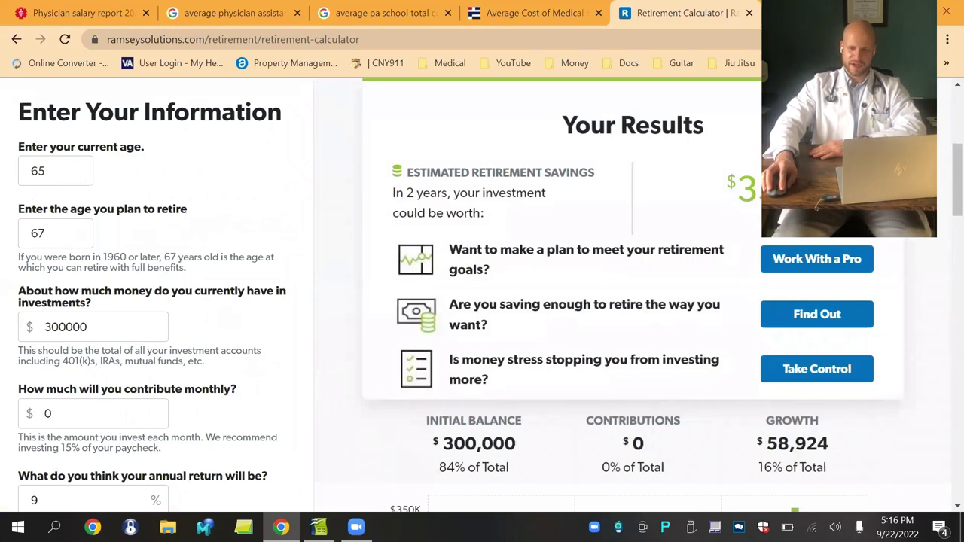
key(alt+Tab)
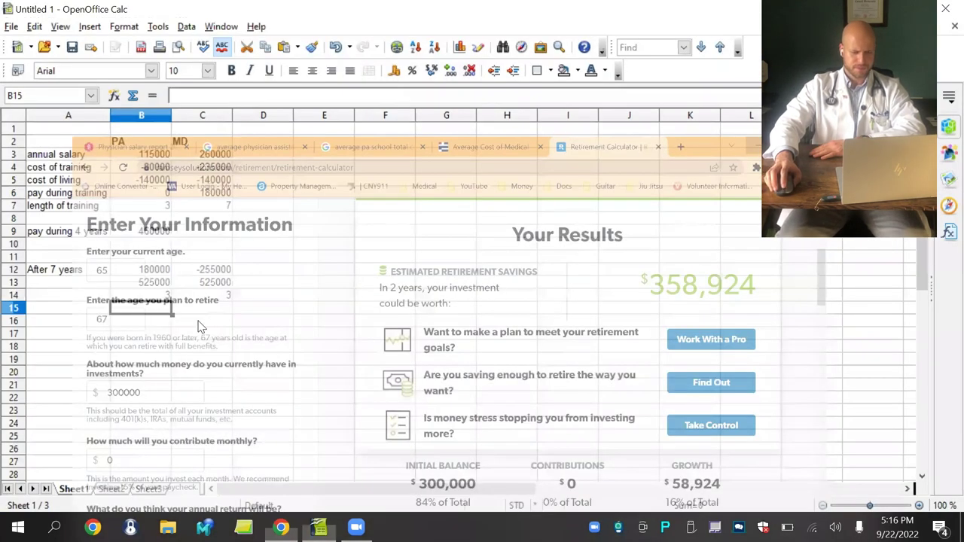
click(189, 323)
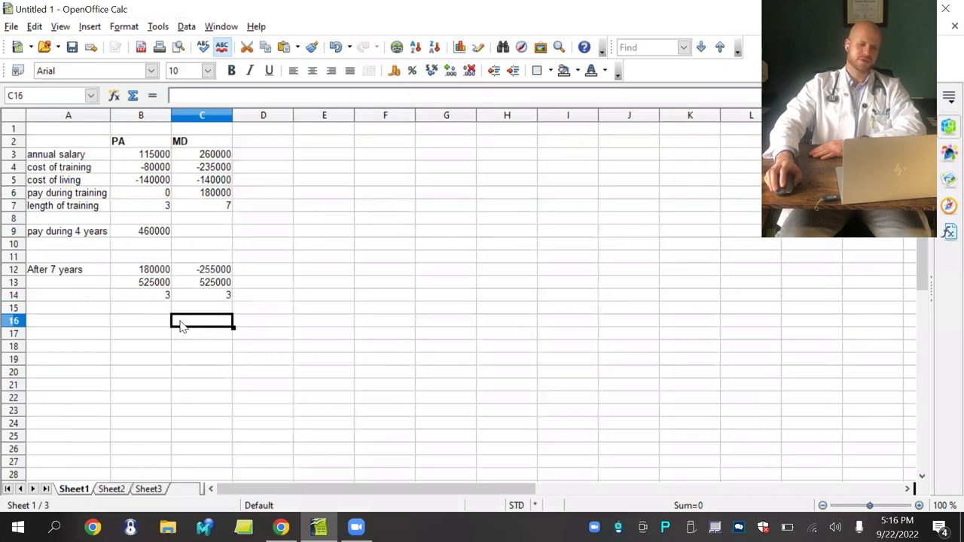